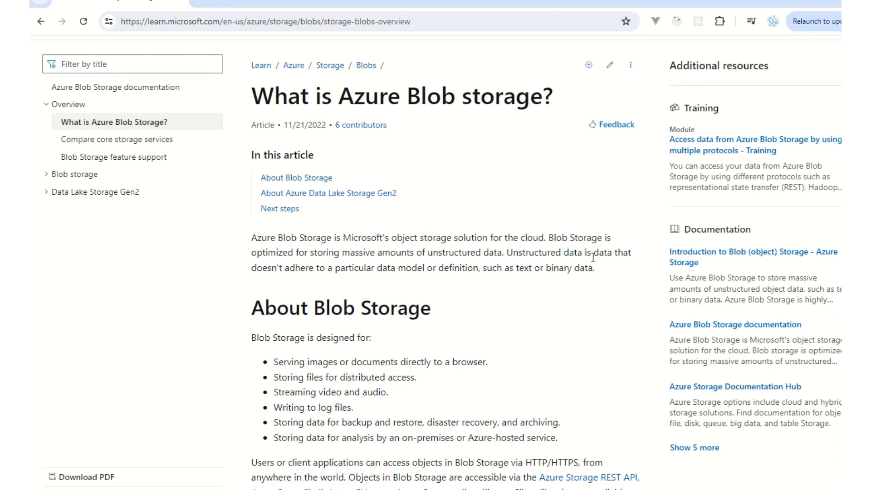
scroll(592, 257, down, 2)
scroll(592, 257, down, 2)
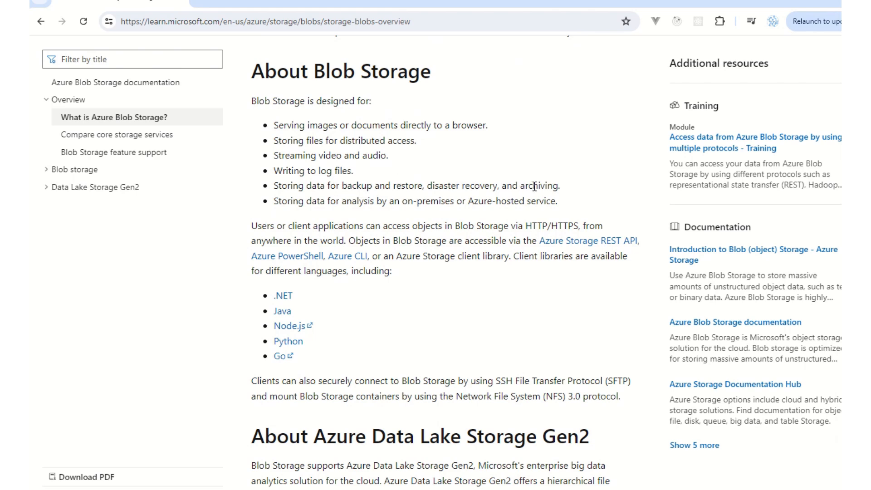
scroll(536, 186, up, 1)
scroll(536, 186, up, 2)
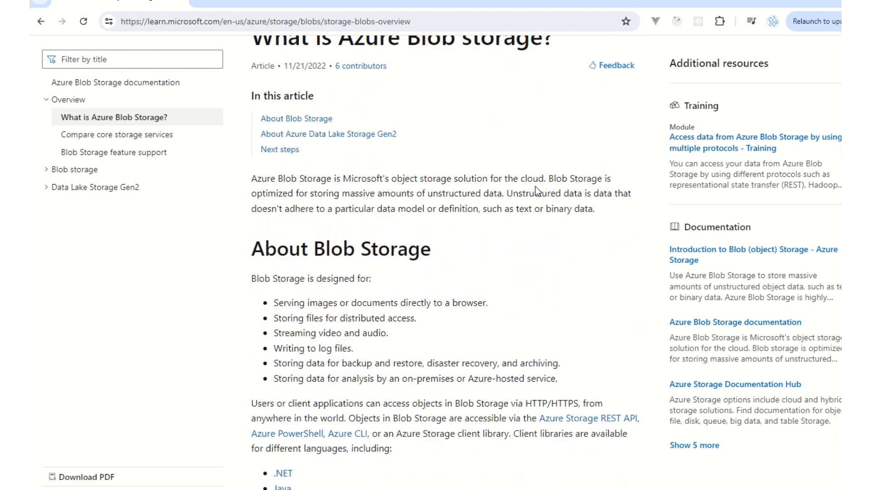
scroll(536, 187, up, 1)
scroll(536, 186, up, 1)
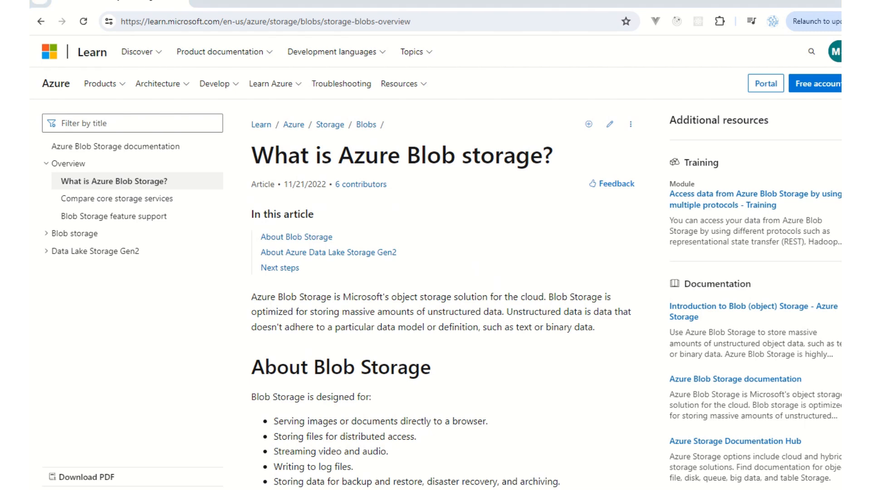
Search the portal for storage accounts and start creating a new storage account
click(157, 2)
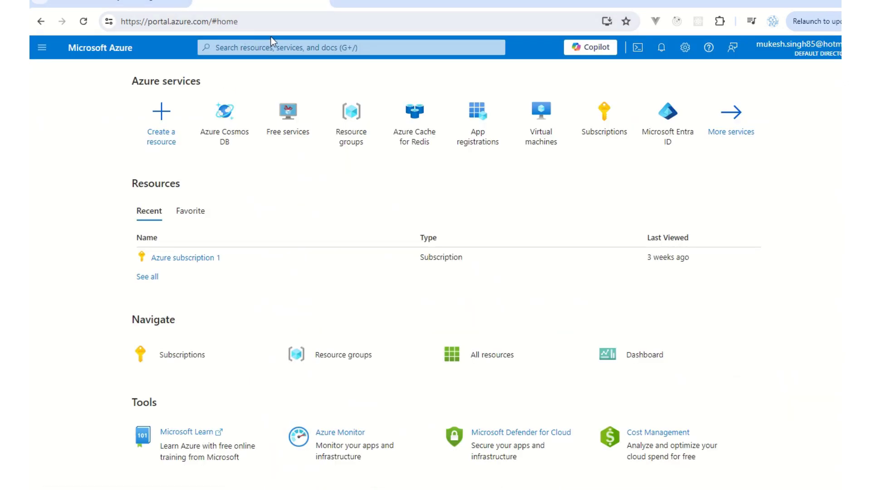
click(292, 48)
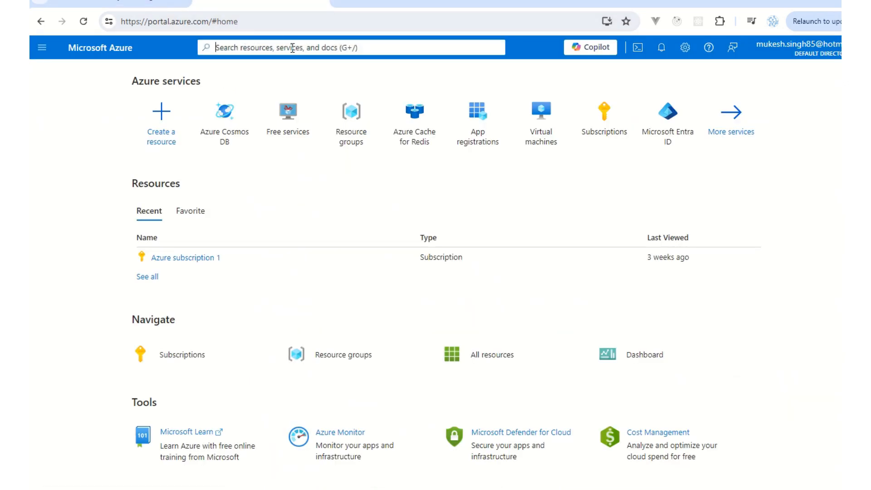
text(azur)
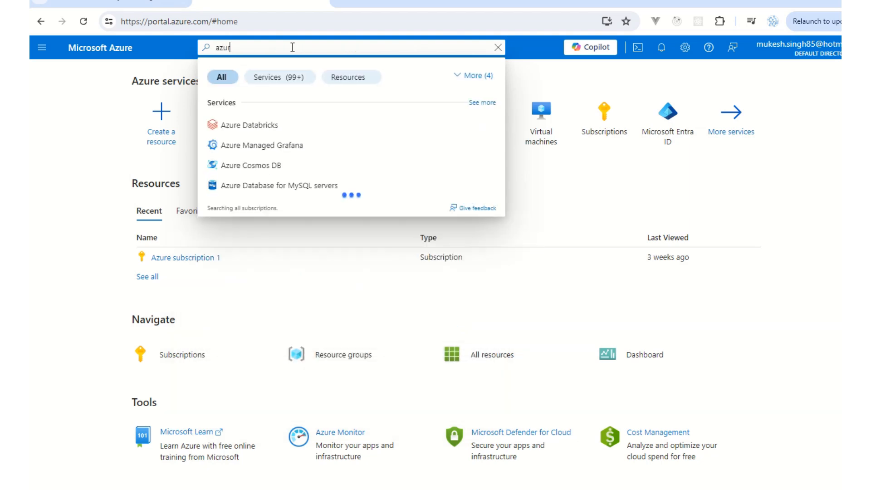
text(e stor)
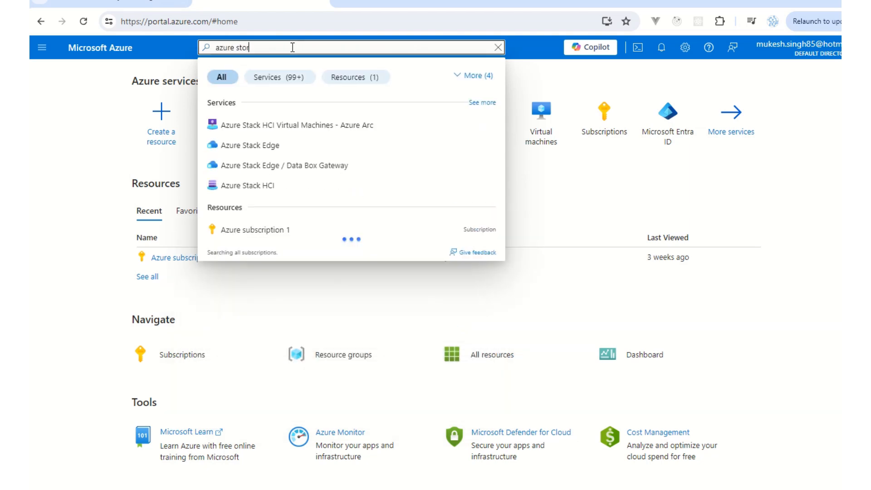
text(age)
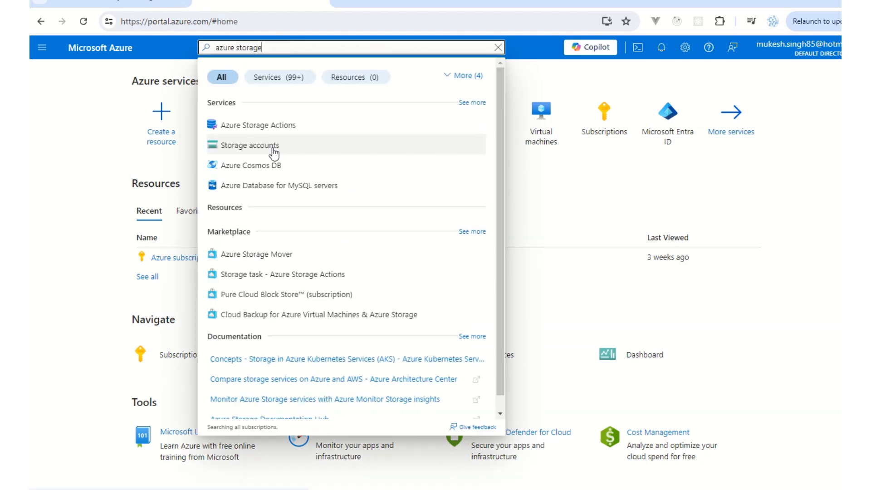
click(275, 150)
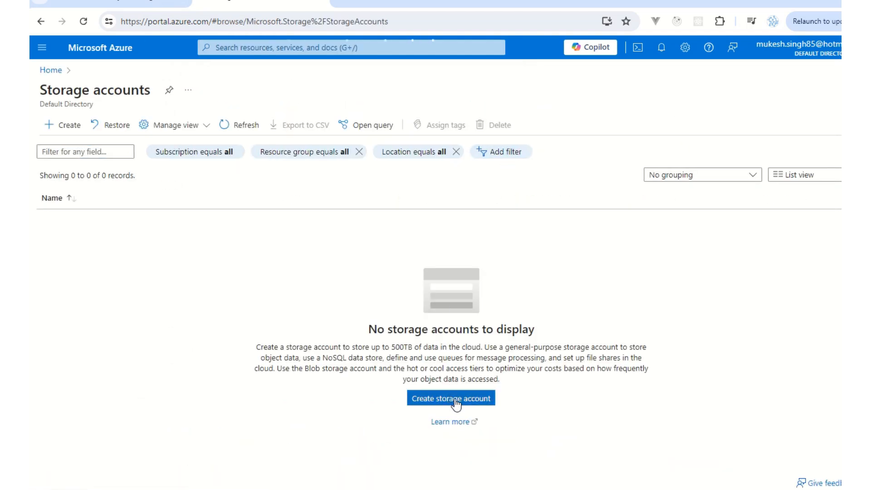
click(456, 404)
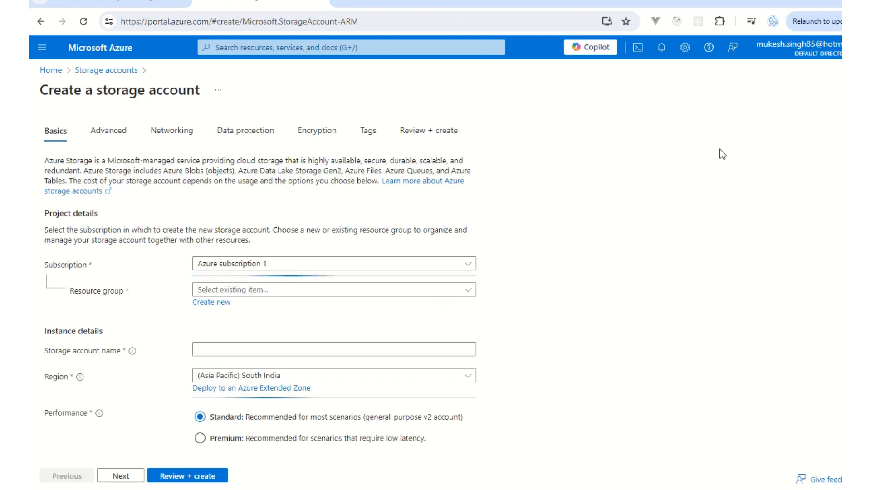
scroll(596, 211, down, 1)
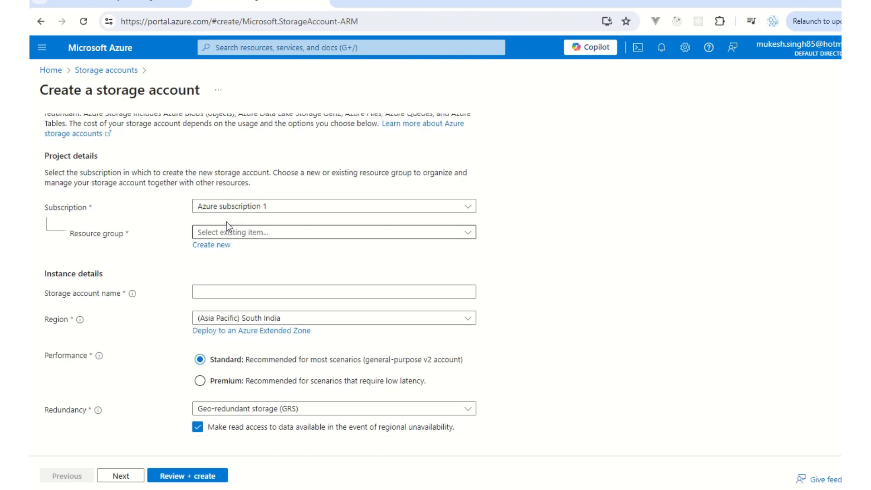
Create resource group tachworld-rg and name the storage account techworld2875
click(211, 247)
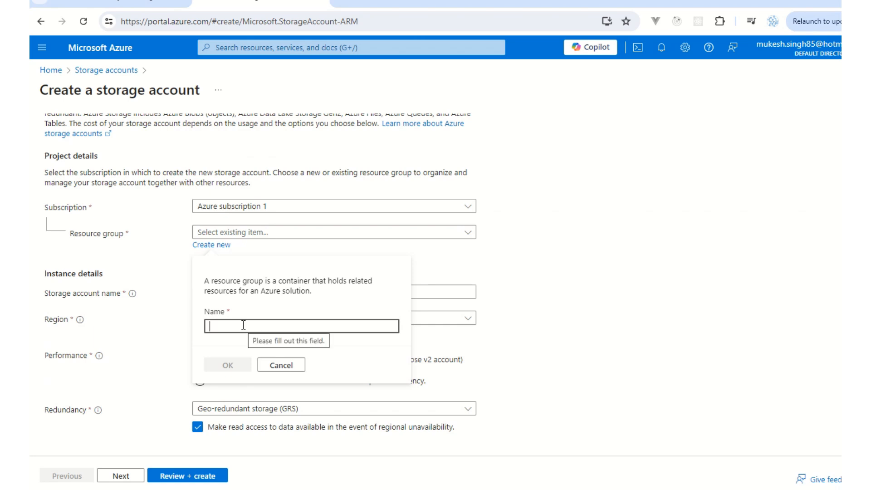
text(tach)
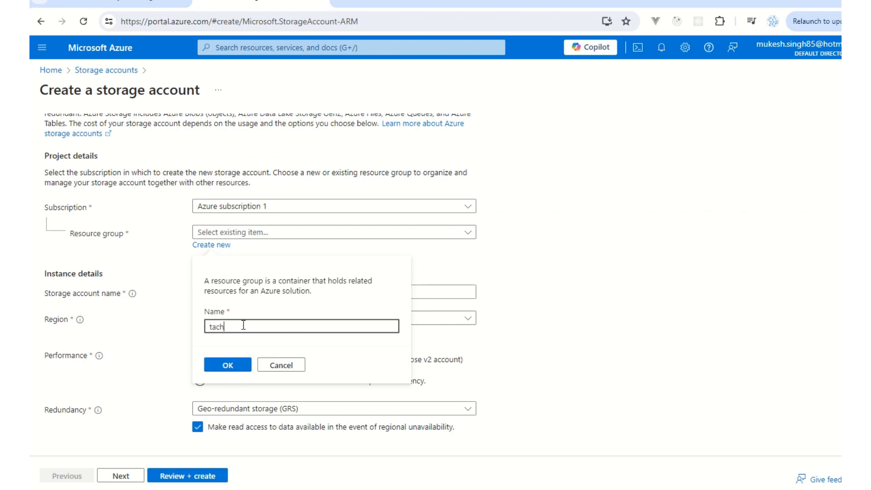
text(worl)
text(d-)
text(rg)
click(232, 366)
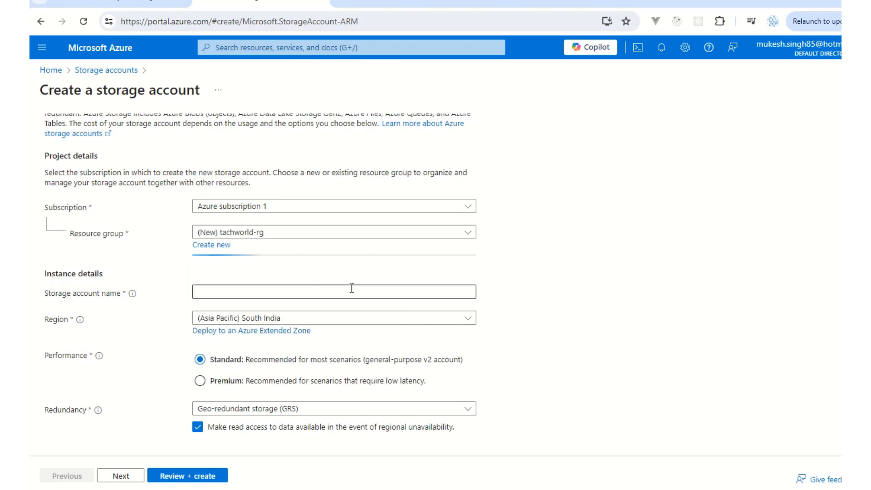
click(273, 291)
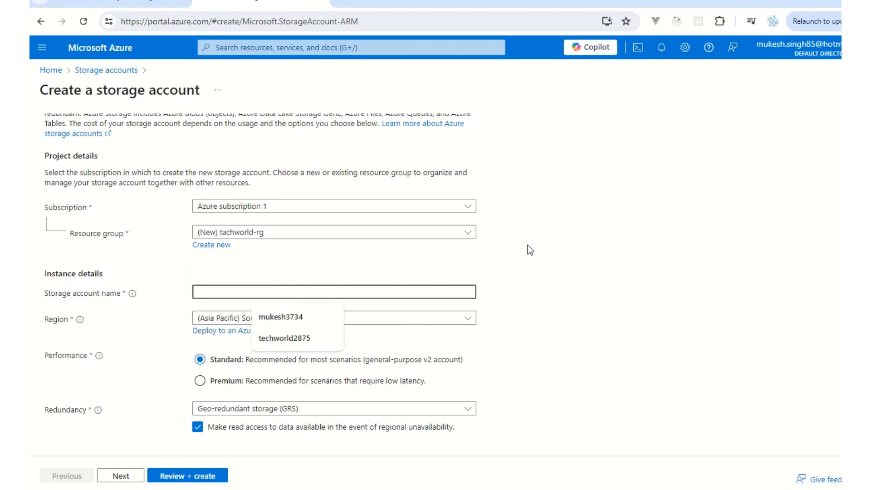
click(304, 337)
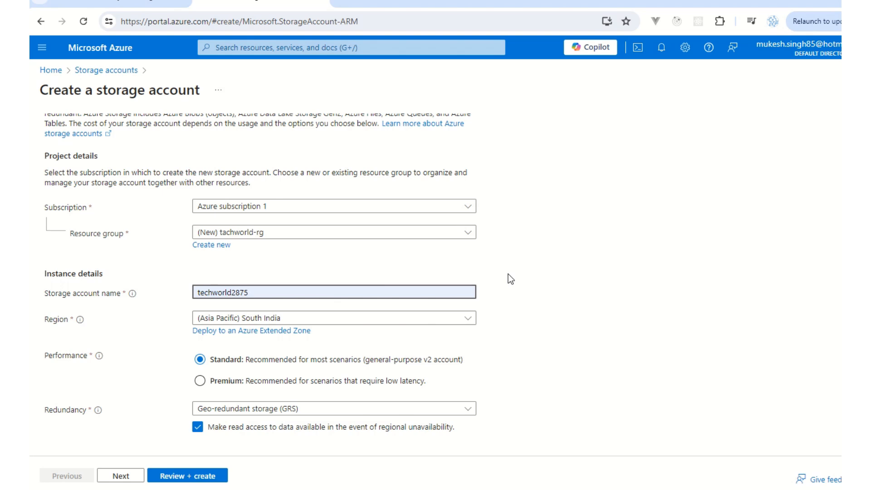
Choose Locally-redundant storage (LRS) as the account's redundancy
click(579, 288)
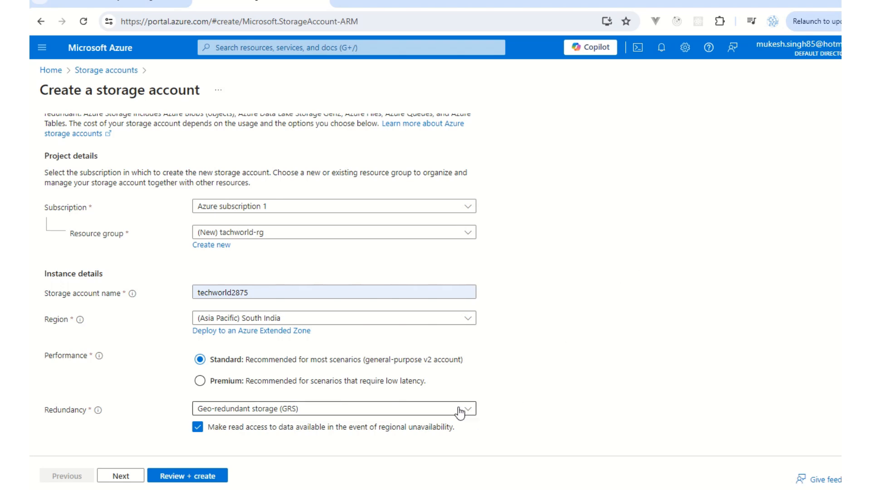
click(459, 411)
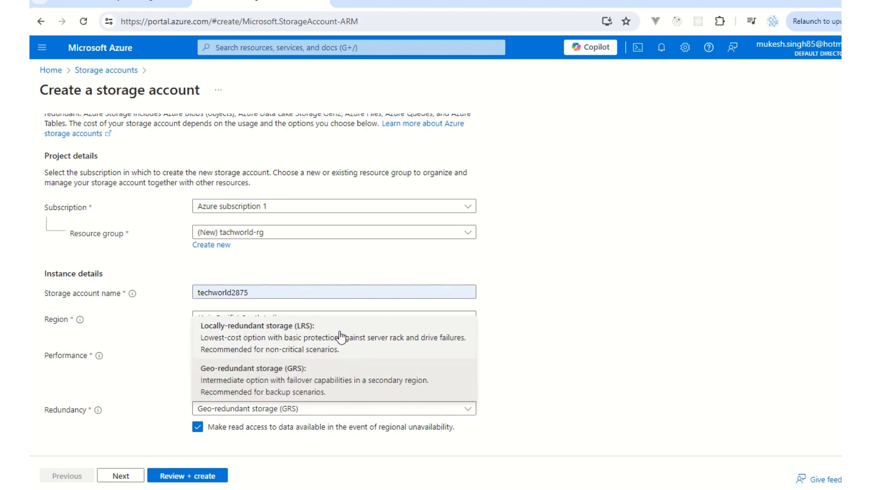
click(340, 336)
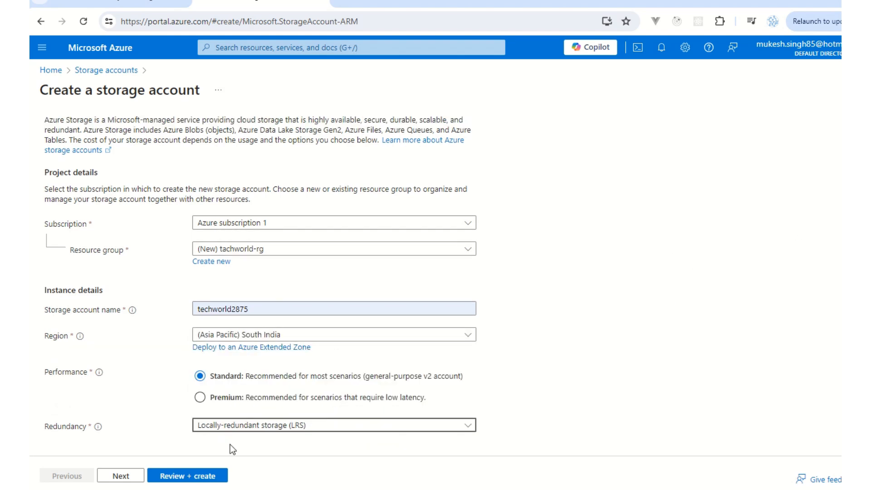
Enable hierarchical namespace on the Advanced settings and continue to Networking
click(121, 475)
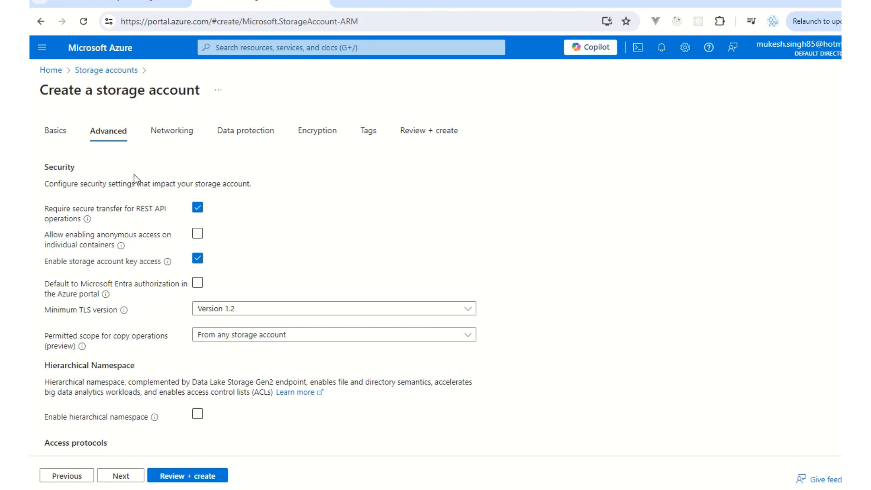
scroll(136, 179, down, 2)
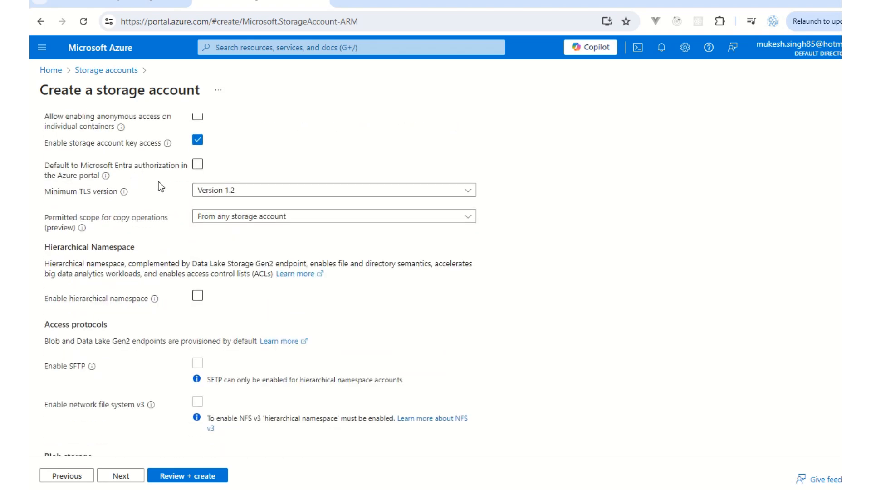
scroll(161, 188, down, 2)
scroll(403, 278, up, 3)
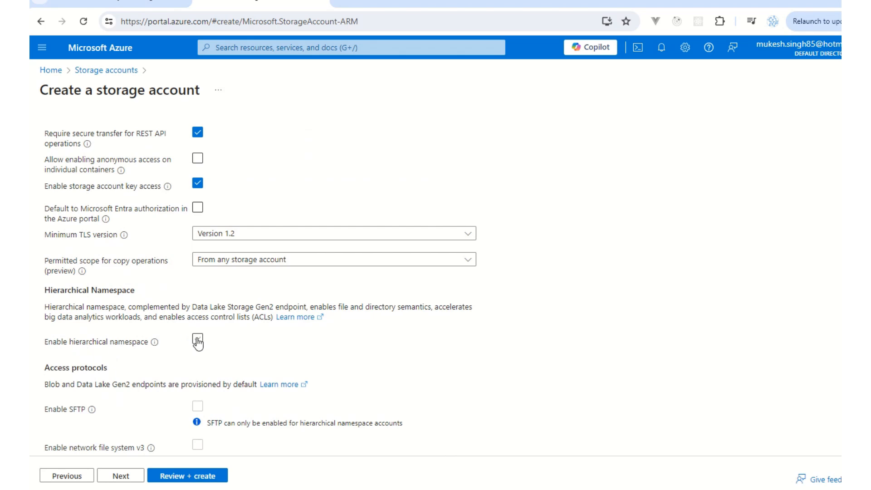
click(198, 340)
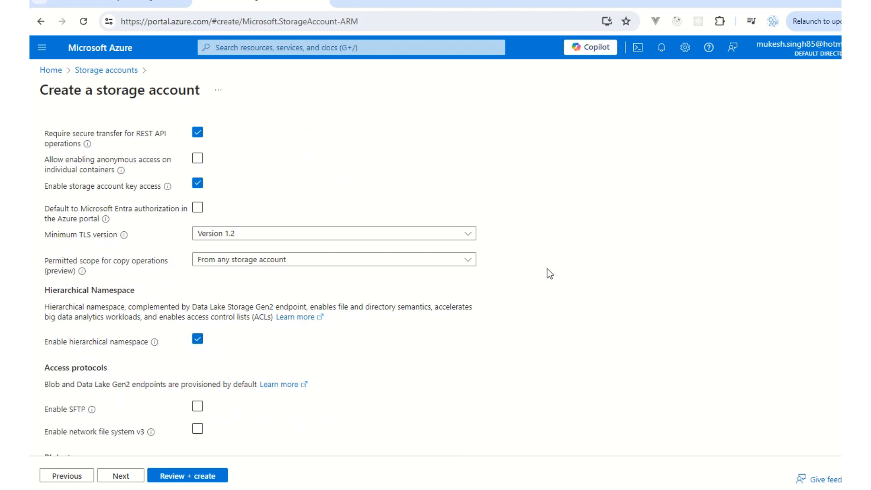
scroll(549, 273, down, 3)
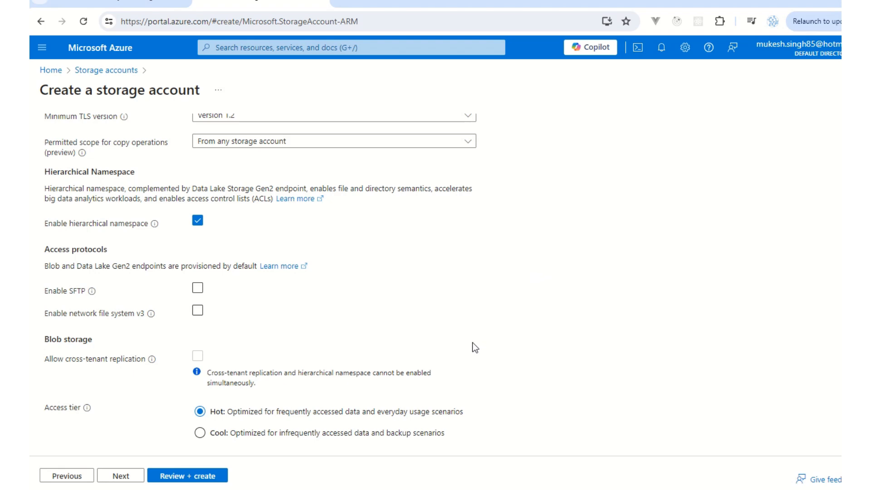
scroll(474, 347, up, 5)
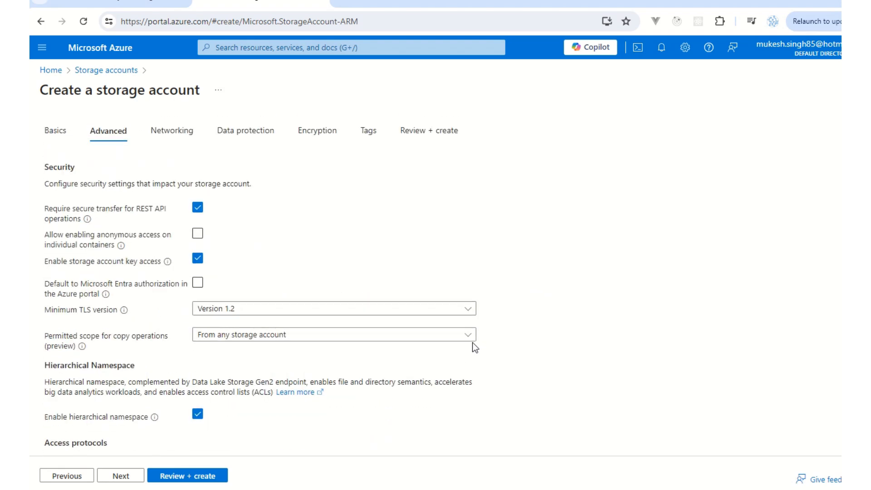
scroll(474, 347, down, 1)
scroll(477, 344, down, 3)
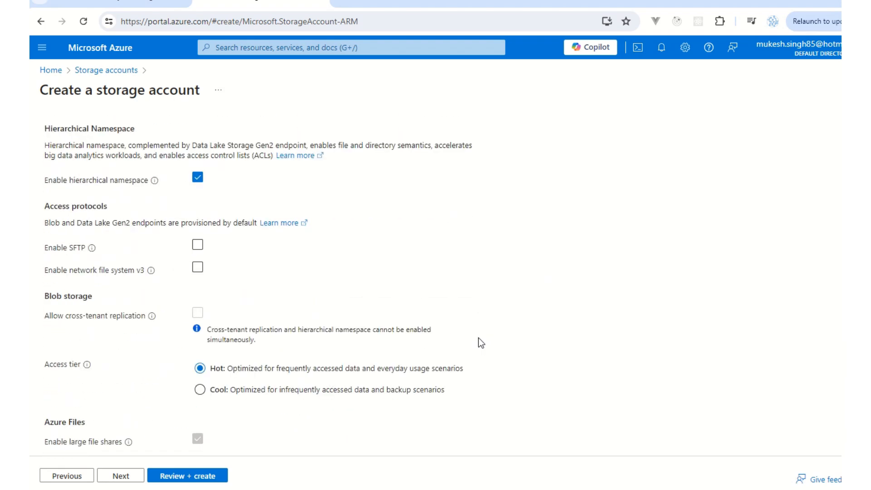
click(120, 476)
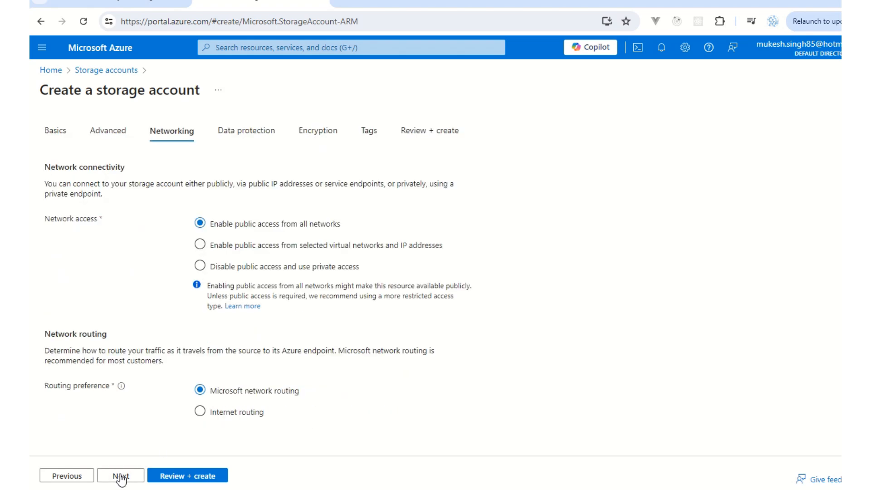
Turn off soft delete for blobs, containers and file shares in Data protection
click(121, 476)
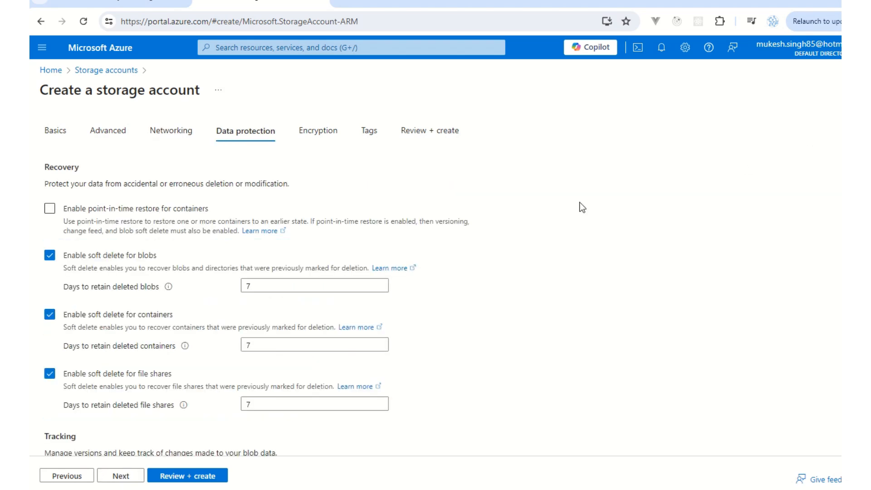
click(49, 256)
click(49, 294)
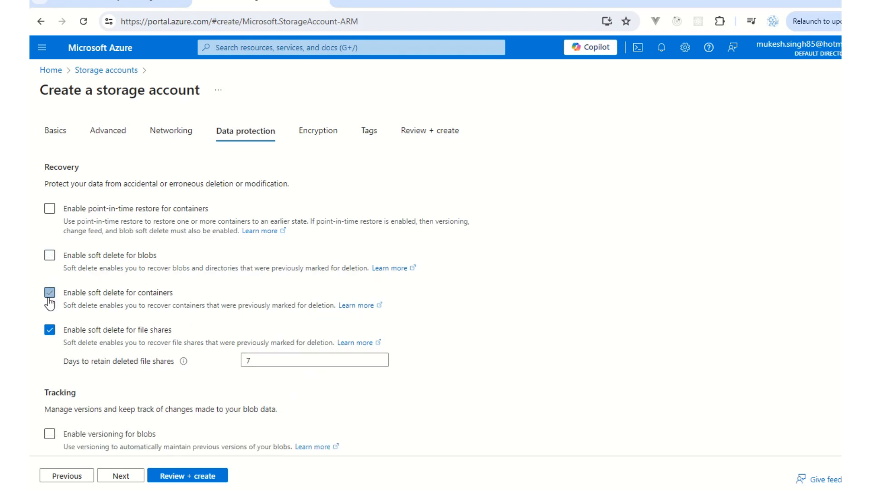
click(50, 330)
scroll(660, 212, down, 2)
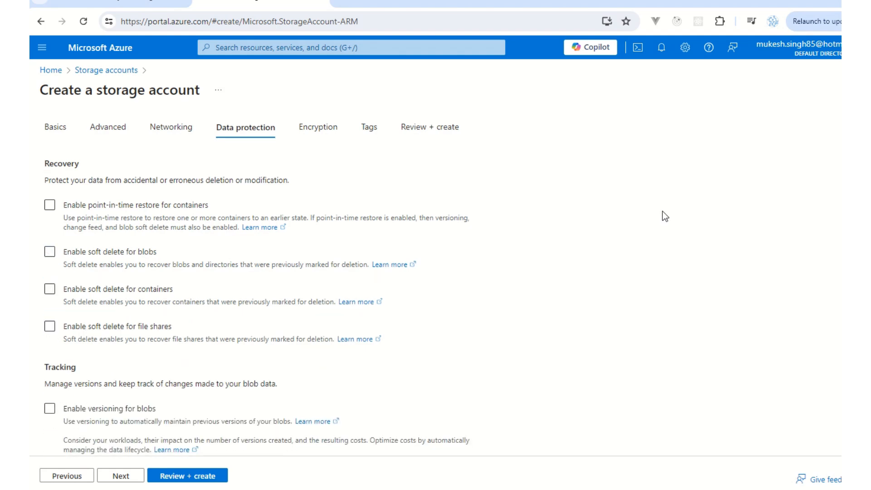
Pass through Encryption and Tags and bring up the validated Review + create page
click(120, 480)
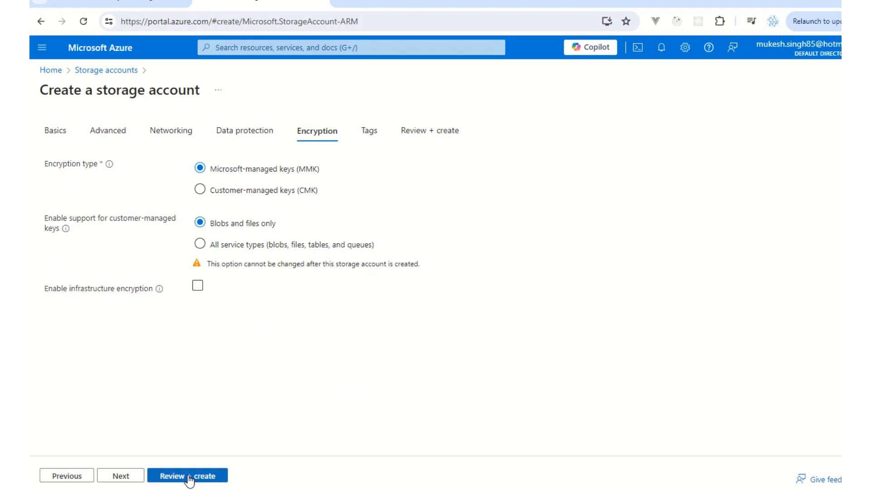
click(122, 477)
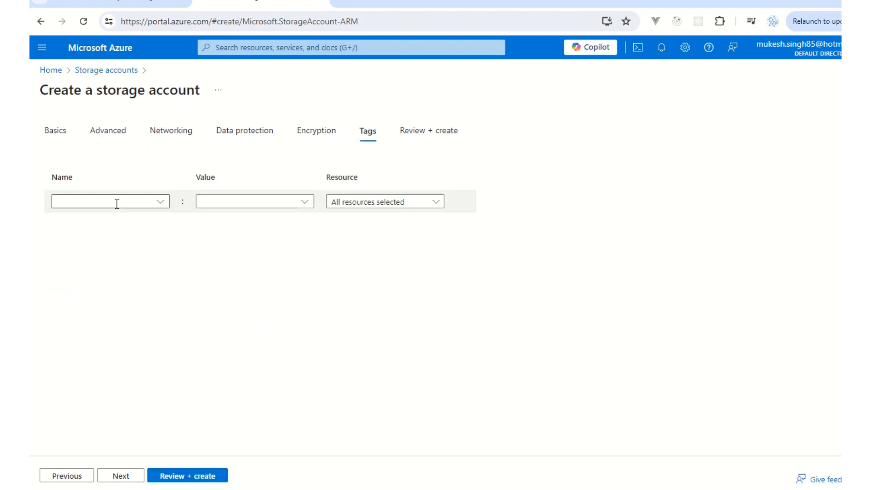
click(115, 202)
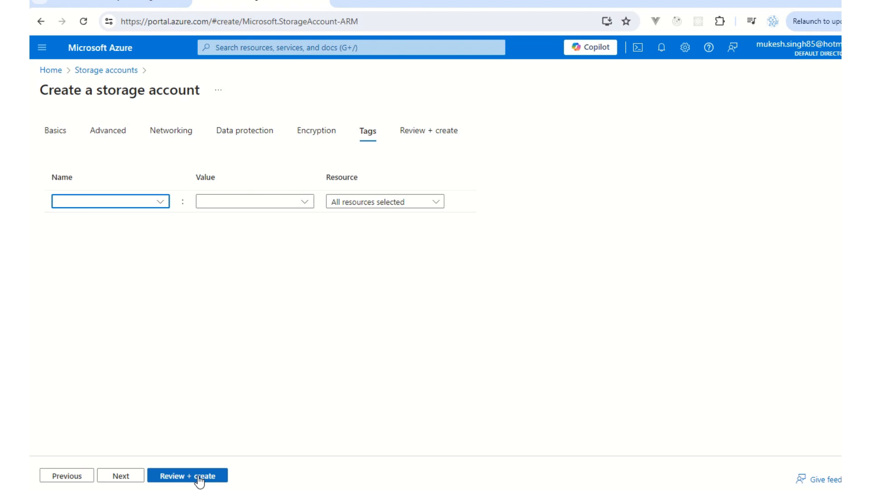
click(199, 478)
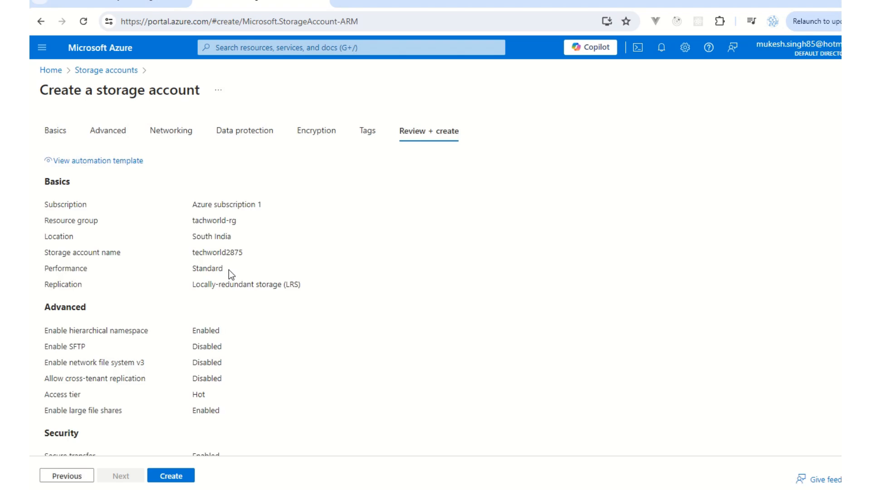
scroll(237, 179, down, 2)
scroll(241, 188, down, 3)
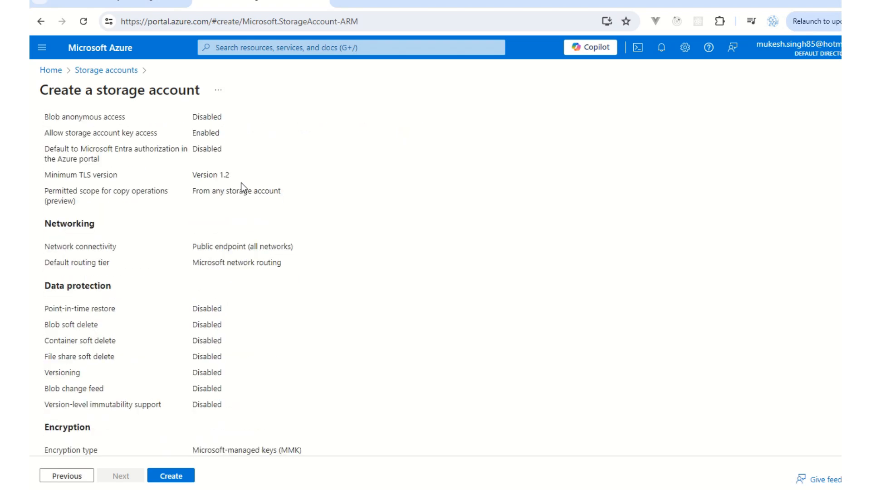
scroll(257, 233, down, 1)
scroll(257, 265, up, 8)
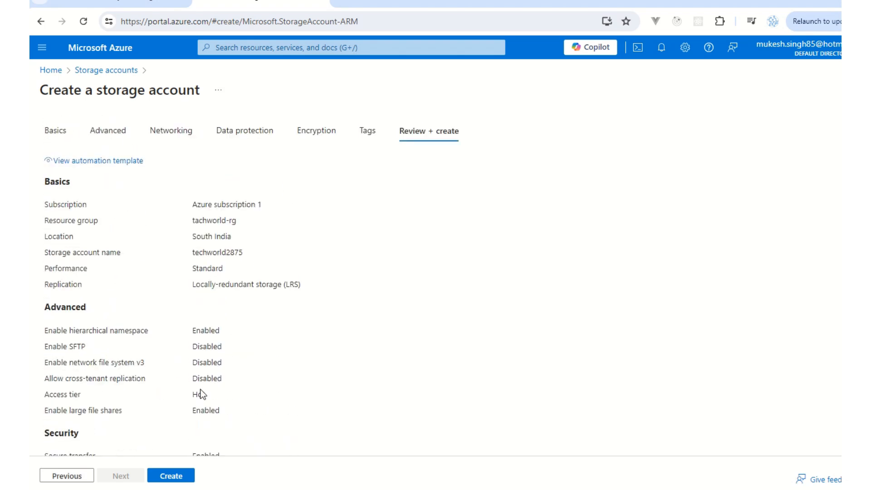
Create the techworld2875 storage account and wait for deployment to finish
click(177, 476)
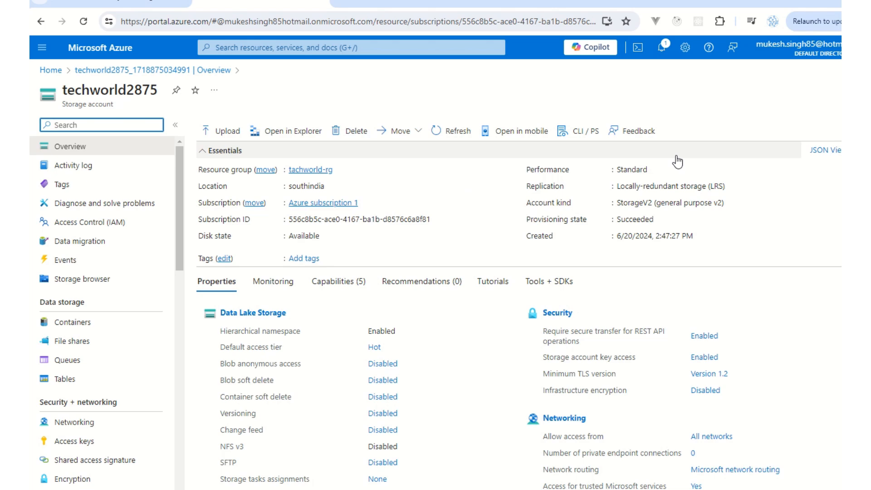
scroll(677, 161, down, 2)
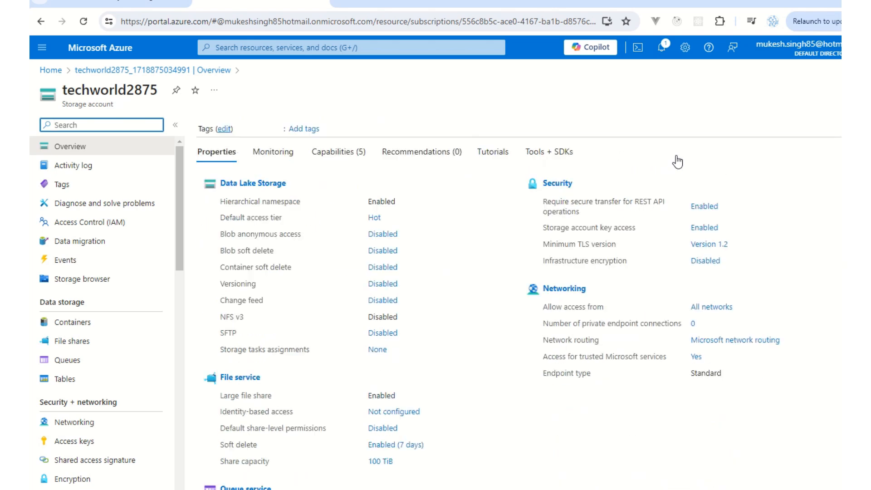
scroll(677, 161, down, 2)
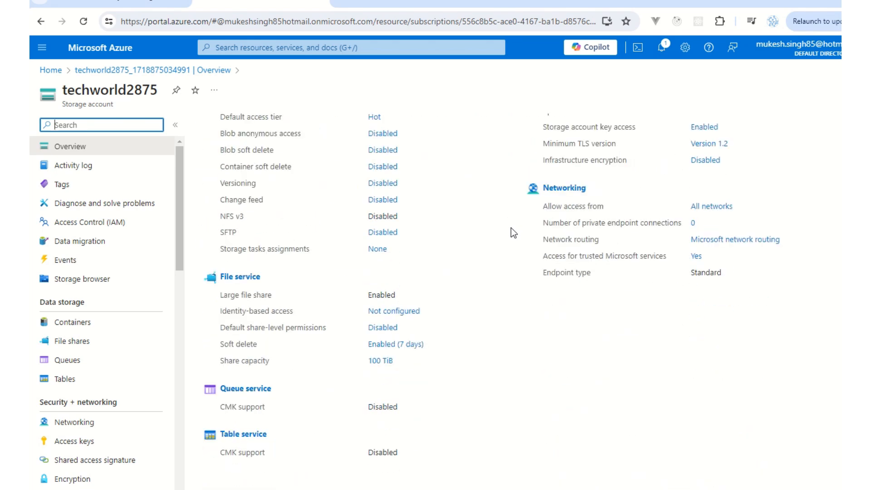
scroll(511, 228, up, 2)
scroll(511, 228, up, 2)
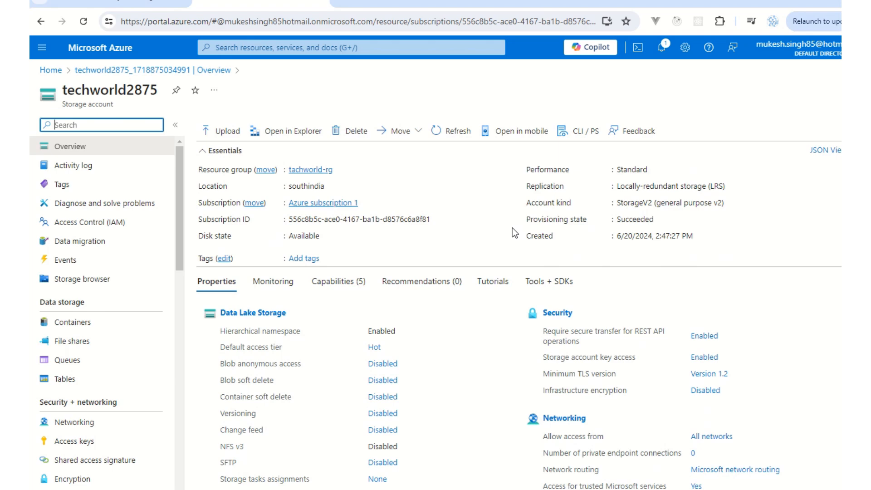
scroll(512, 227, down, 3)
scroll(512, 228, down, 1)
scroll(513, 228, up, 4)
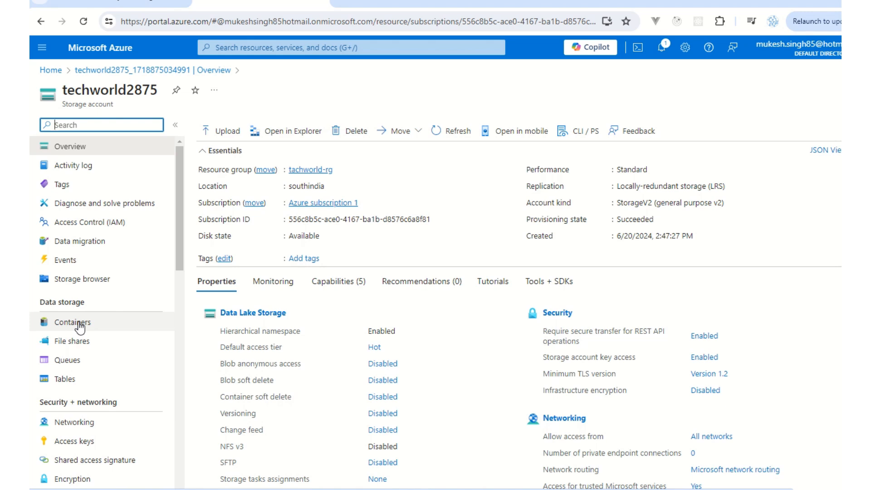
Add a private container named techworld to the storage account and open it
click(72, 325)
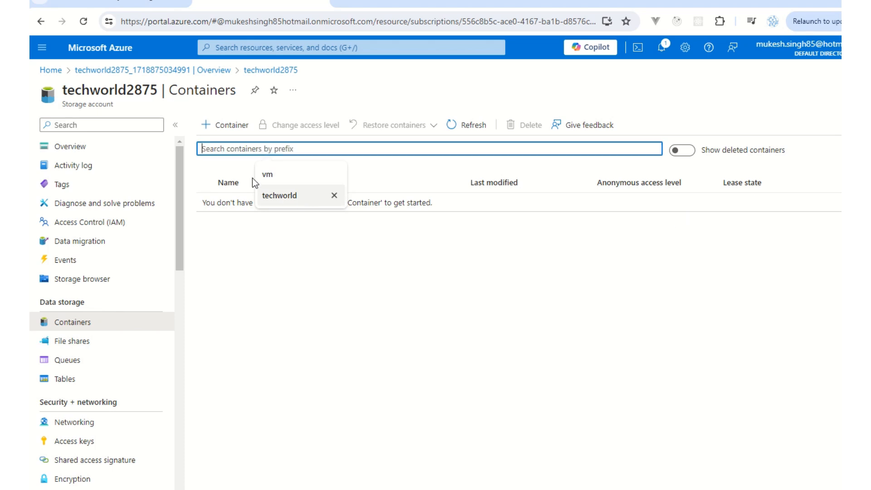
click(219, 126)
click(711, 128)
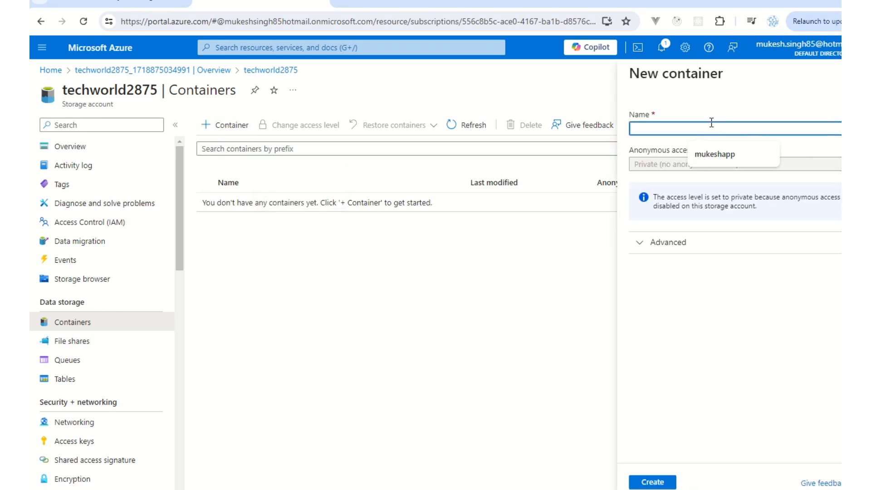
text(te)
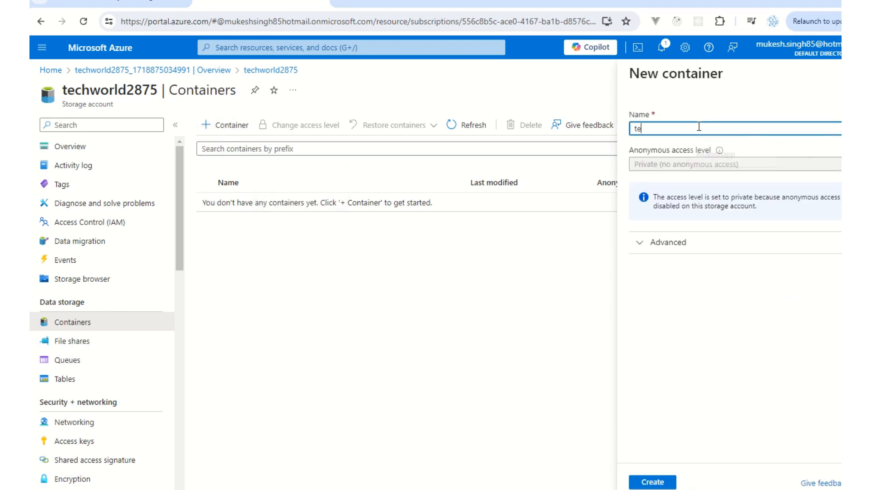
text(chwo)
text(rld)
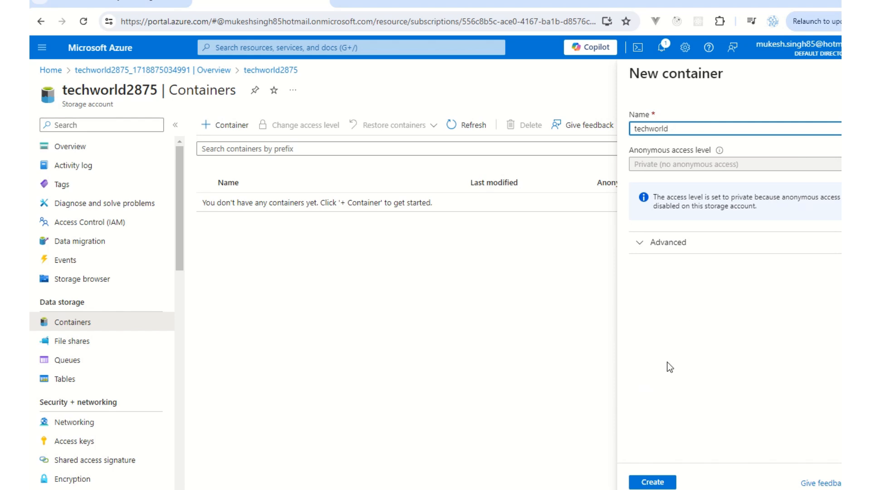
click(658, 483)
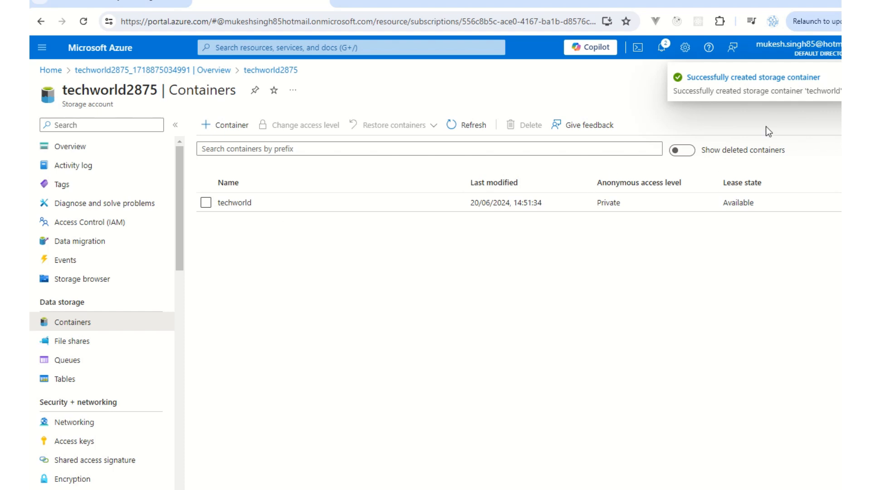
click(241, 203)
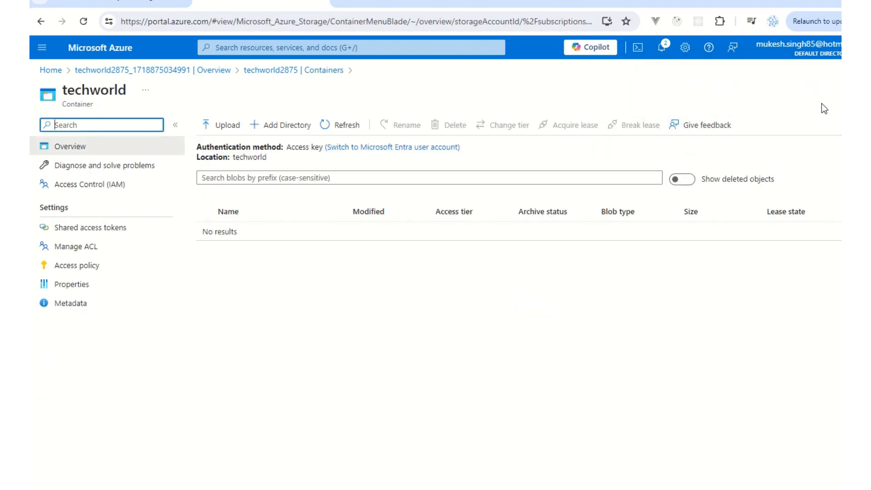
Open techworld2875's access keys, reveal key1's connection string and copy it
click(219, 71)
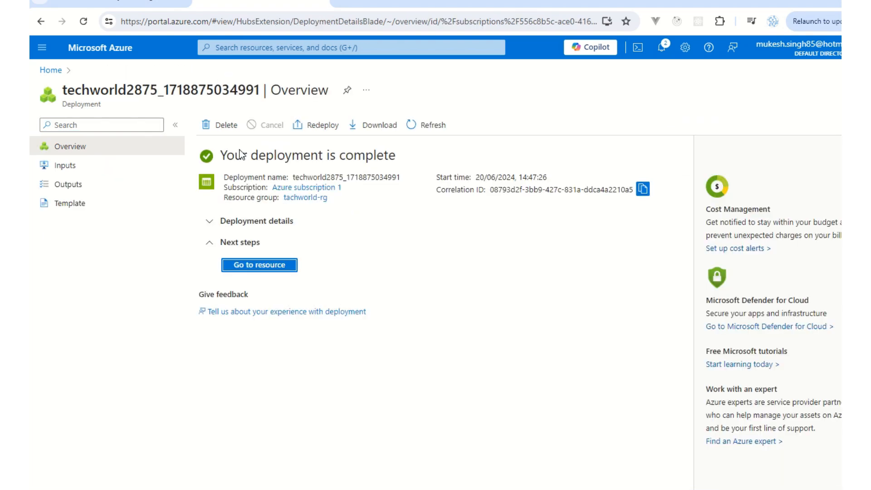
click(273, 264)
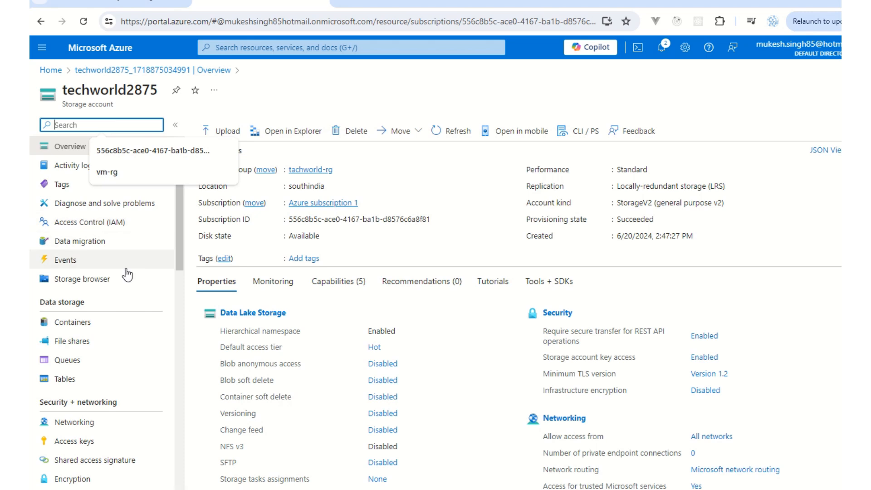
scroll(145, 285, down, 1)
scroll(143, 286, down, 3)
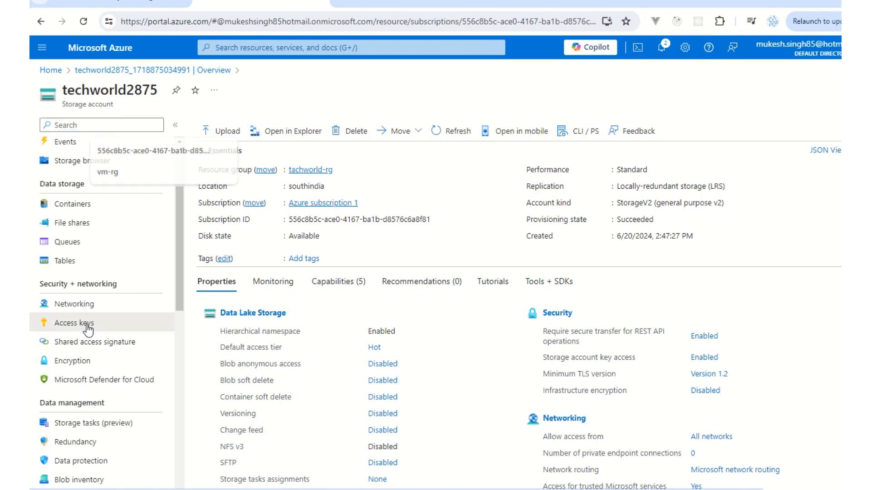
click(87, 326)
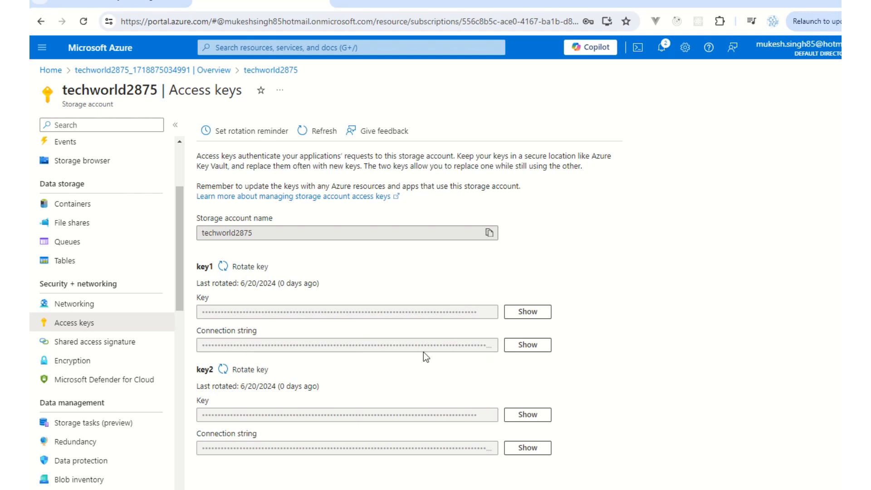
click(527, 348)
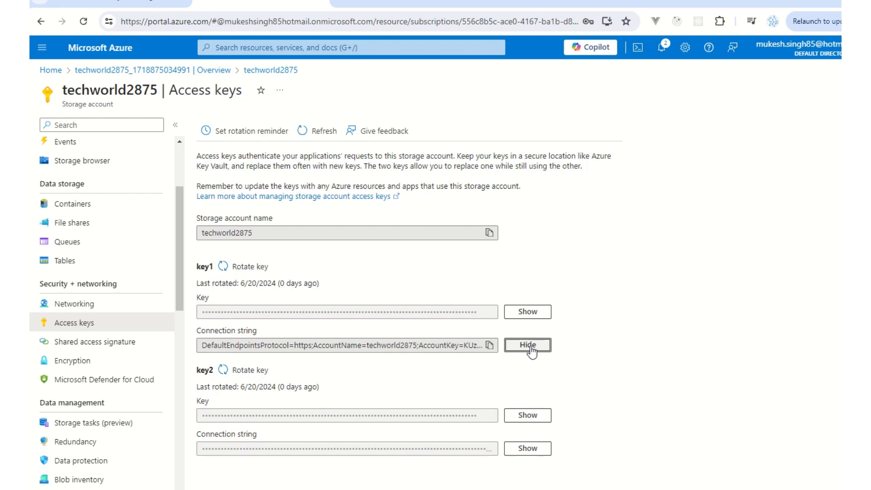
click(489, 347)
key(alt+Tab)
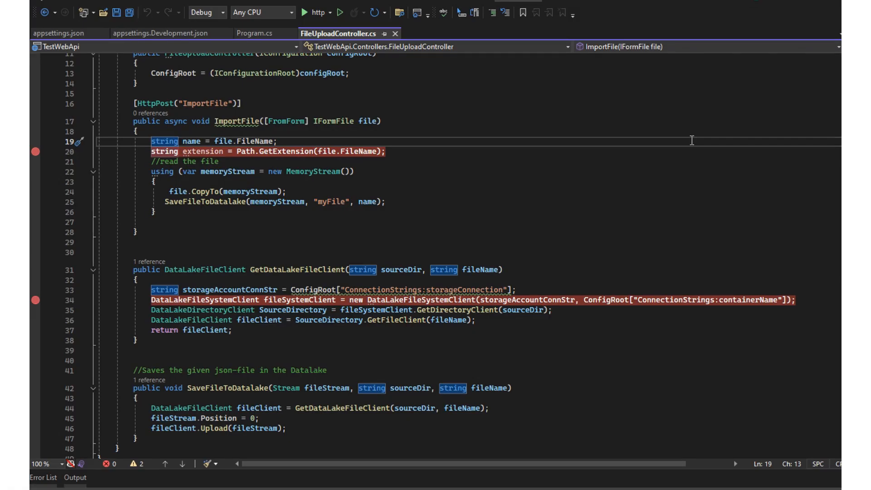
scroll(691, 139, up, 1)
scroll(691, 139, up, 3)
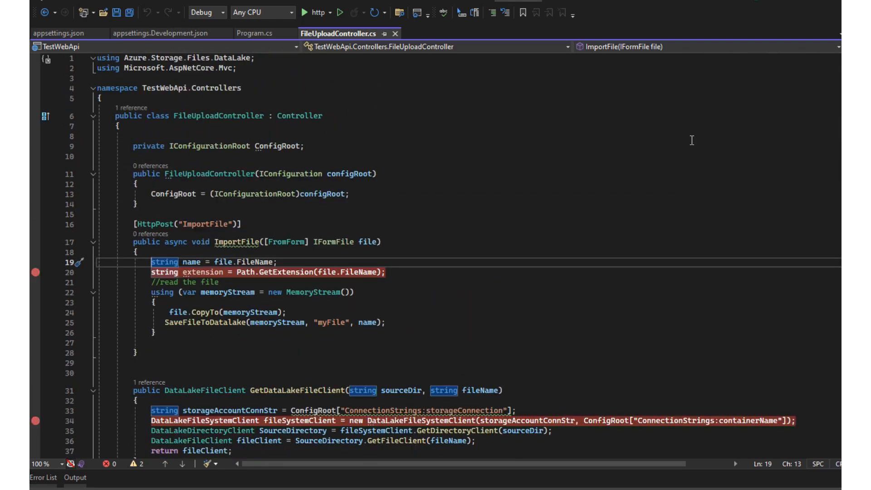
scroll(691, 139, down, 2)
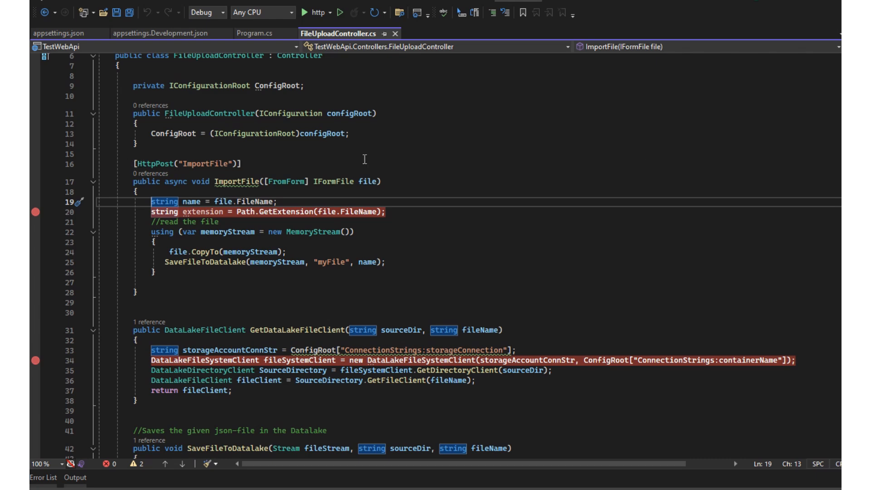
scroll(125, 163, down, 2)
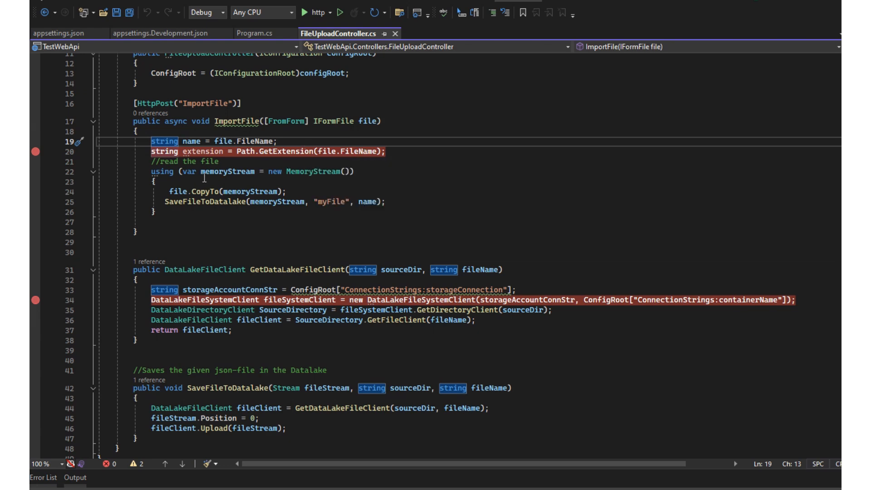
double_click(204, 173)
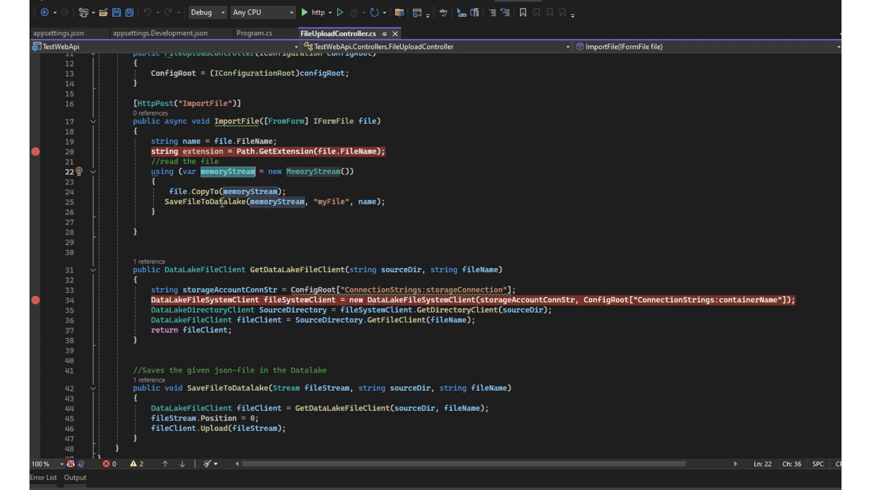
Go to the SaveFileToDatalake definition and remove the breakpoint on line 34
click(208, 205)
right_click(207, 204)
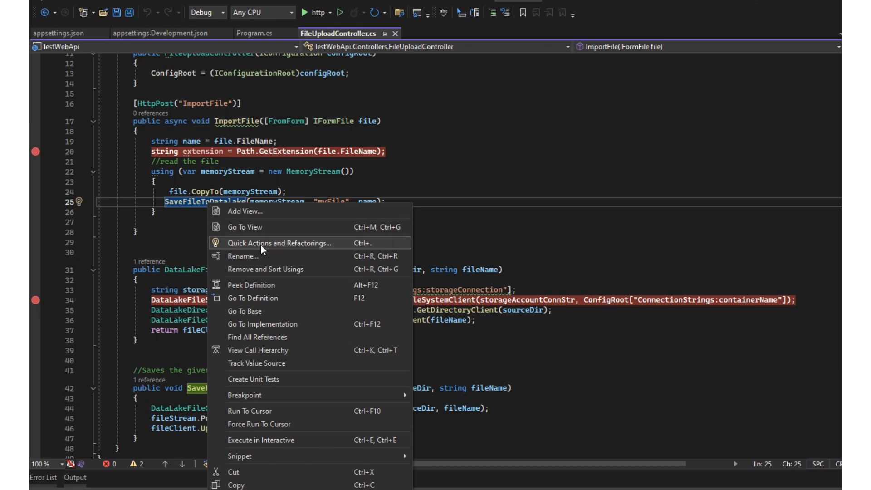
click(280, 325)
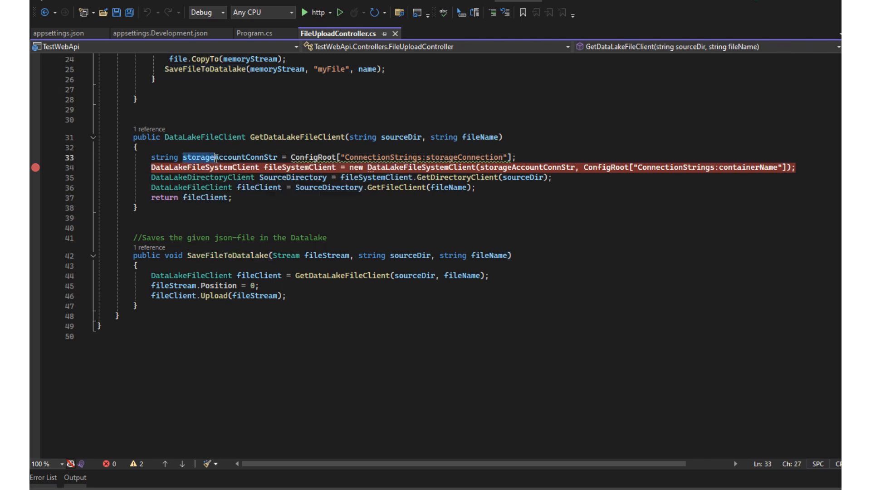
drag(216, 157, 516, 157)
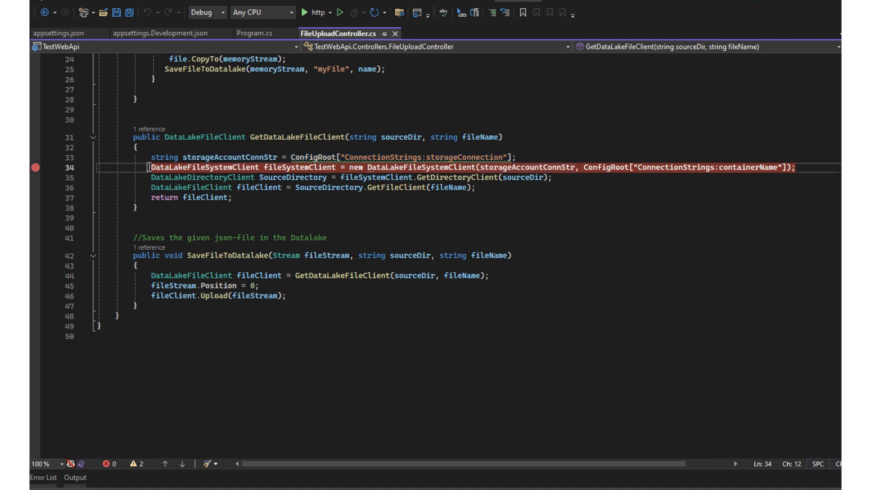
drag(150, 167, 796, 167)
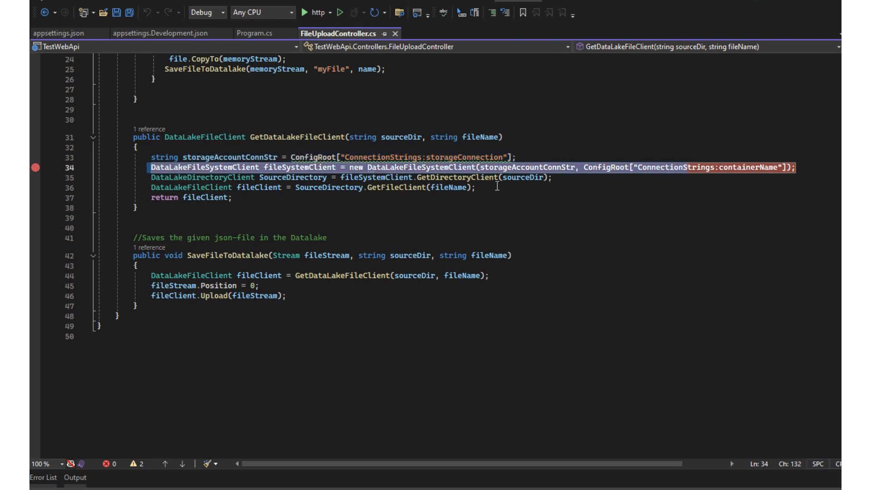
click(35, 168)
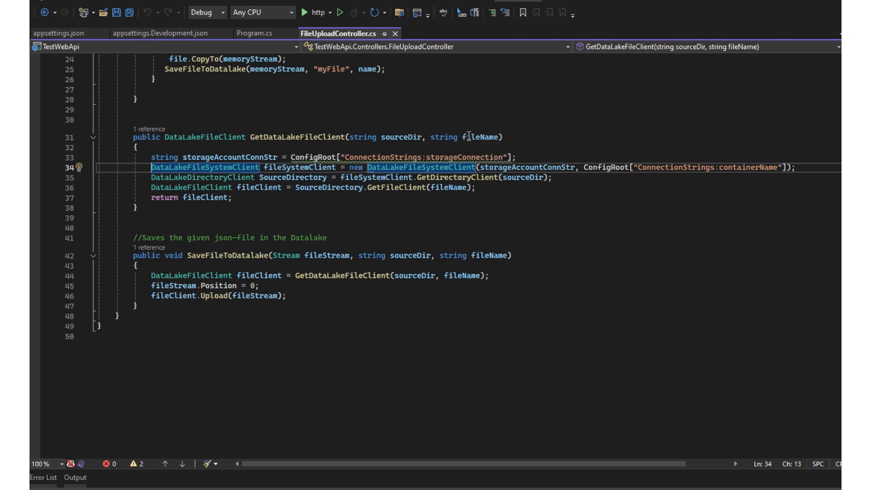
mouse_move(481, 137)
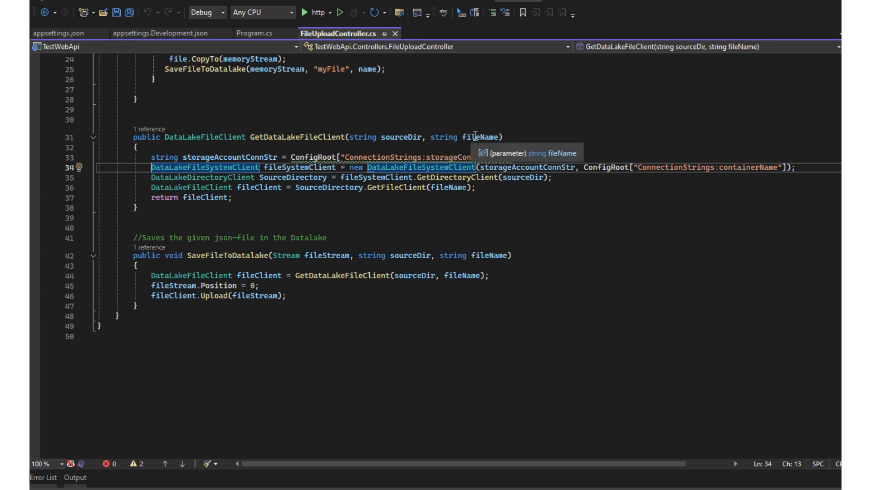
scroll(476, 136, up, 1)
scroll(387, 197, up, 1)
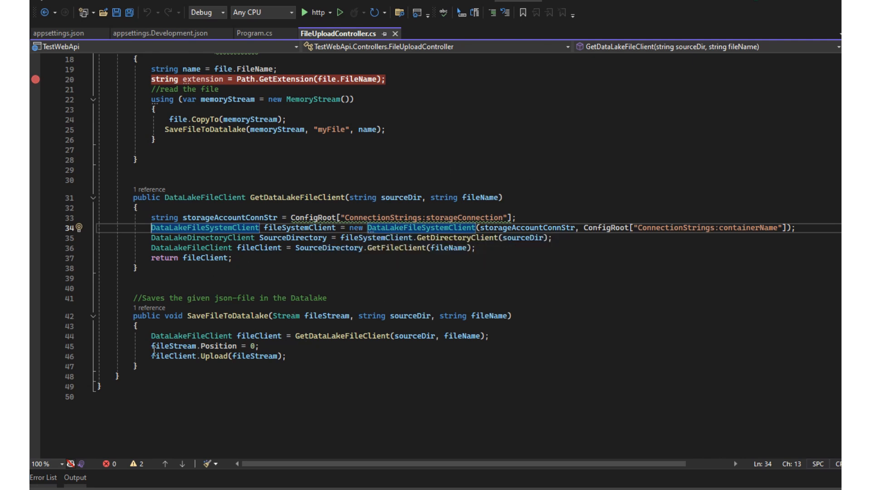
Review the stream reset and upload call, then bring up appsettings.json
drag(150, 347, 259, 345)
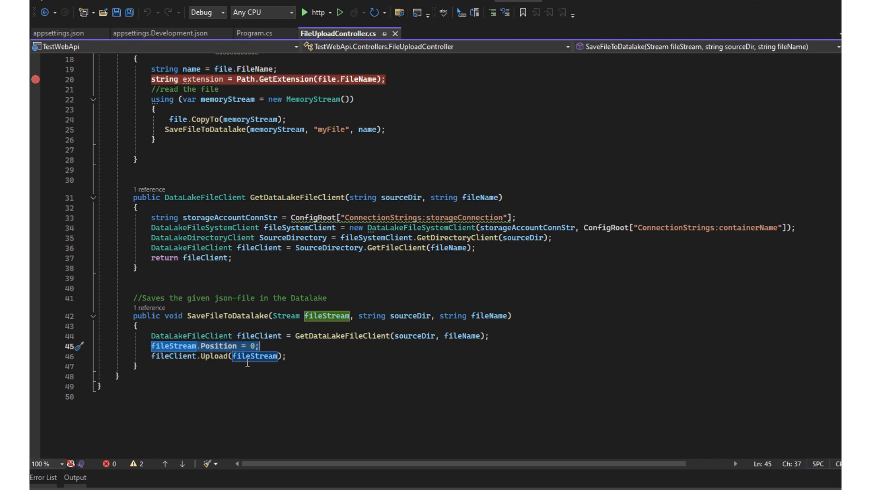
double_click(250, 356)
click(351, 362)
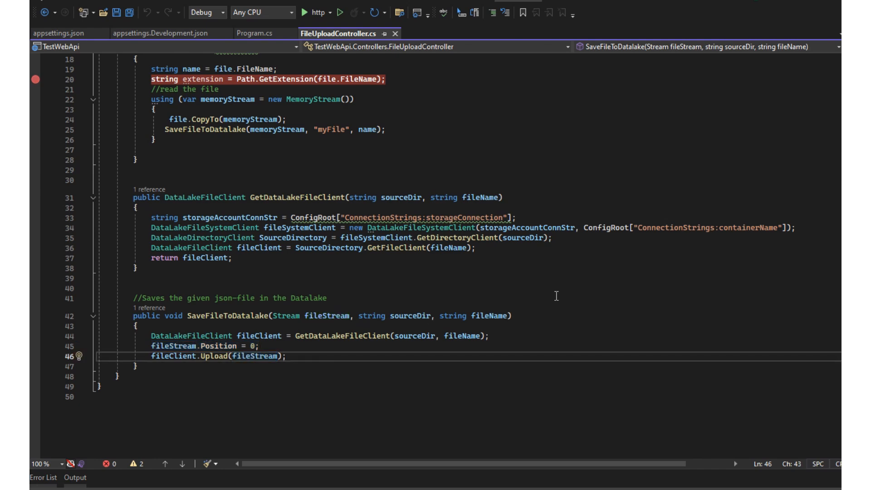
click(69, 36)
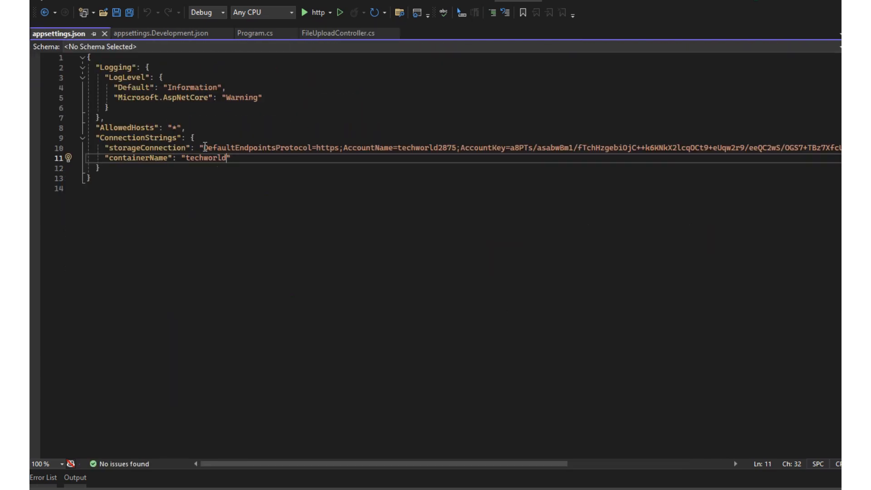
Replace the storageConnection value on line 10 with the copied connection string and save
drag(204, 147, 840, 148)
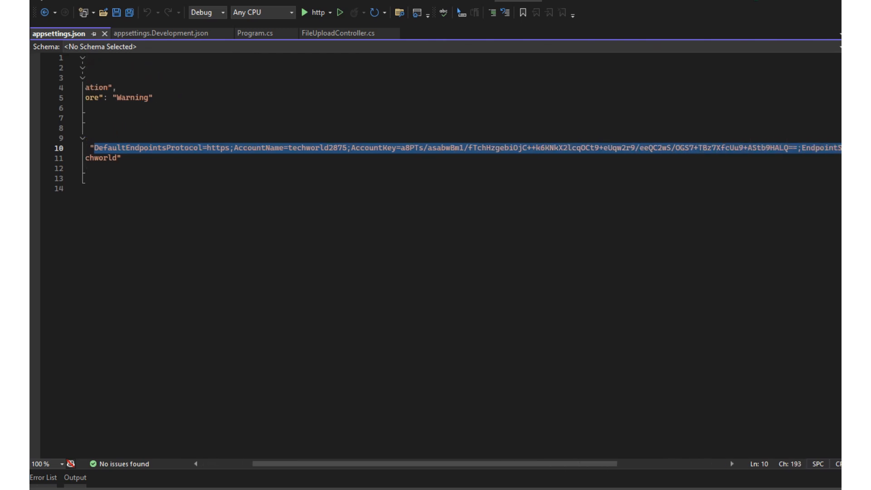
key(Left)
key(shift+End)
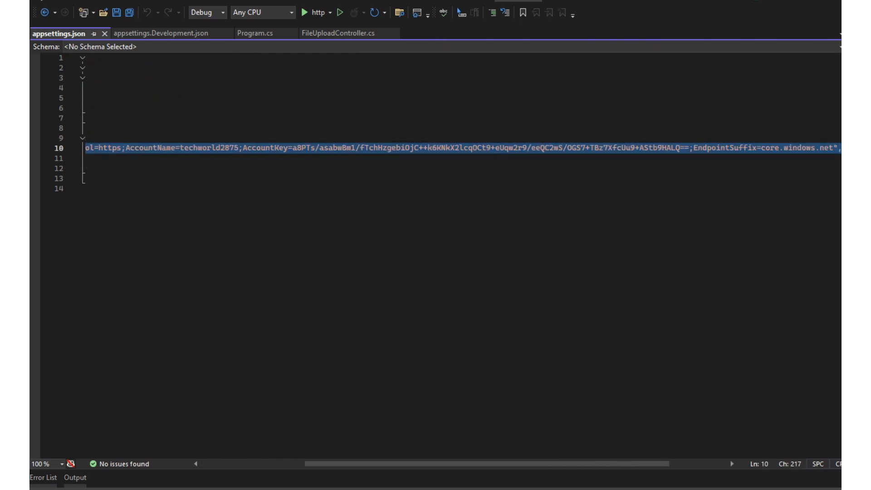
key(shift+Left)
key(shift+Left)
key(ctrl+v)
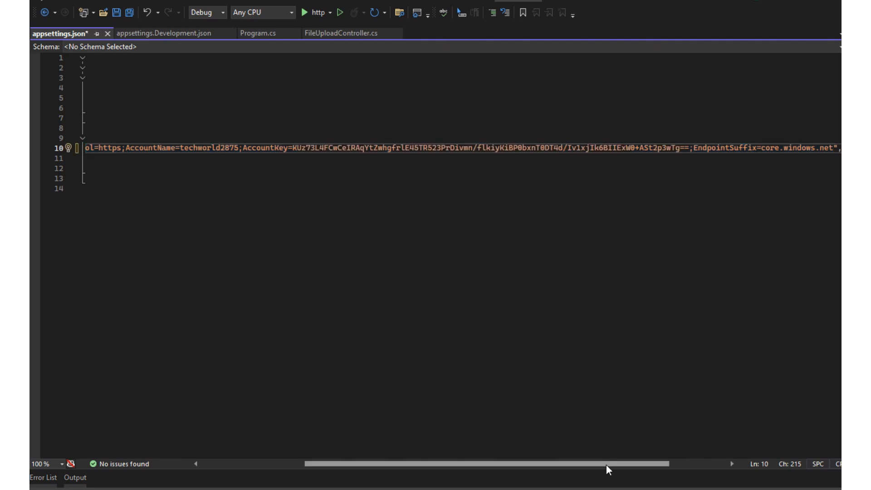
drag(606, 464, 334, 452)
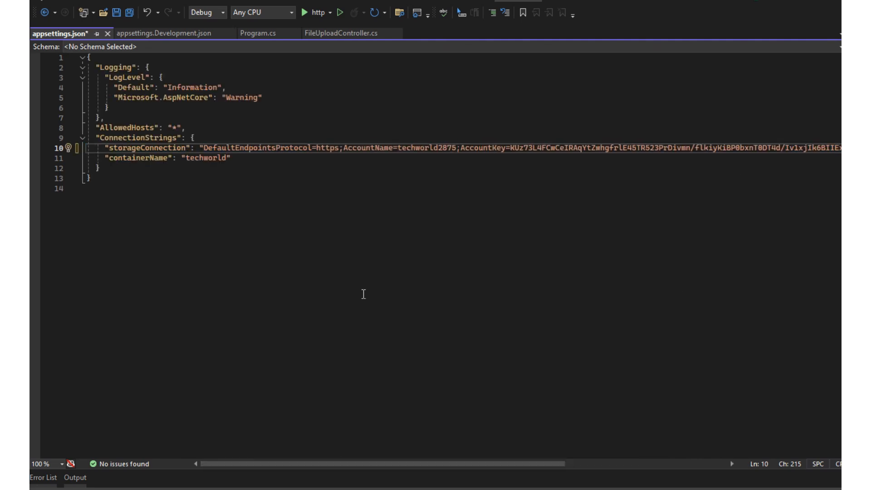
key(ctrl+s)
Check that containerName is set to techworld
click(207, 161)
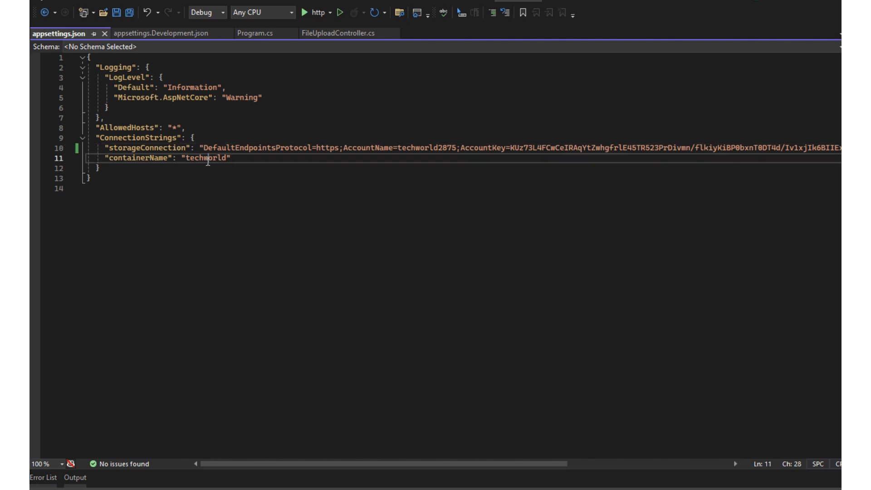
double_click(208, 161)
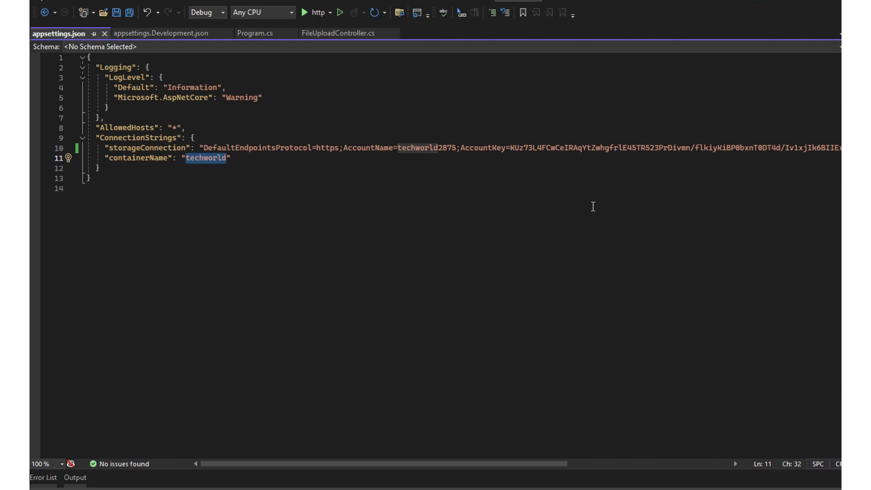
click(591, 206)
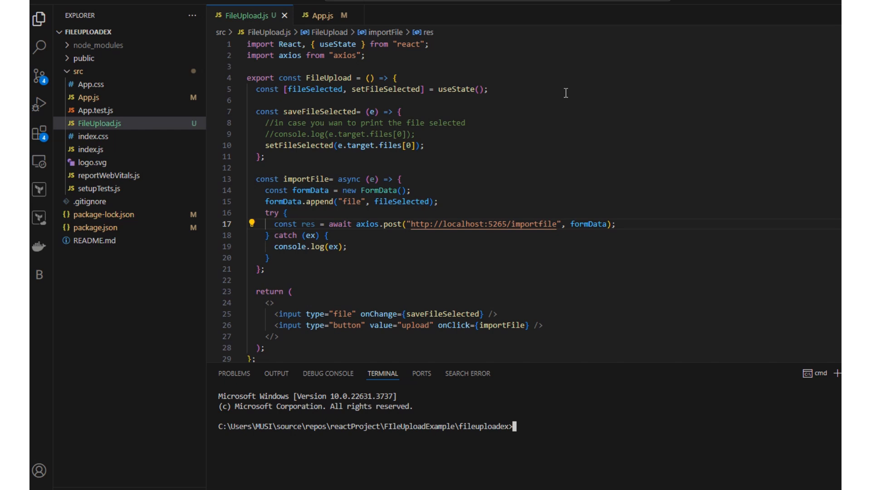
scroll(564, 92, down, 1)
scroll(567, 95, up, 1)
Review FileUpload.js's file input, importFile function and axios post of formData with fileSelected
drag(272, 316, 498, 315)
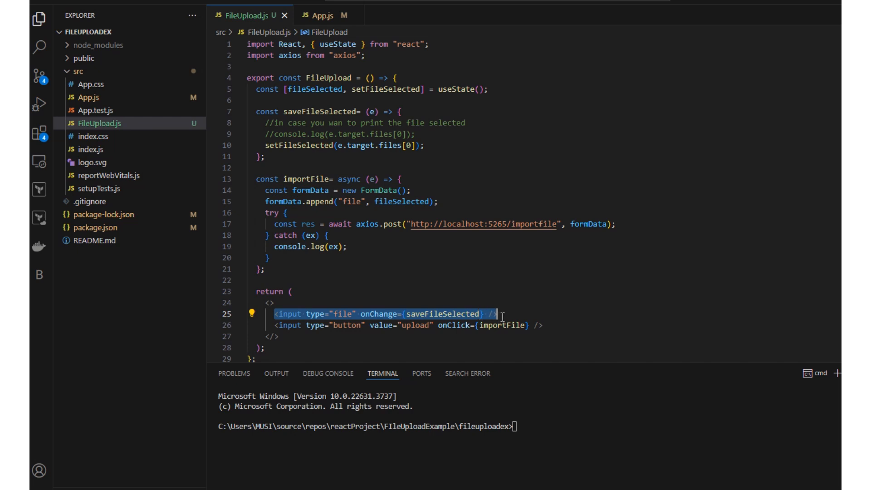
click(343, 327)
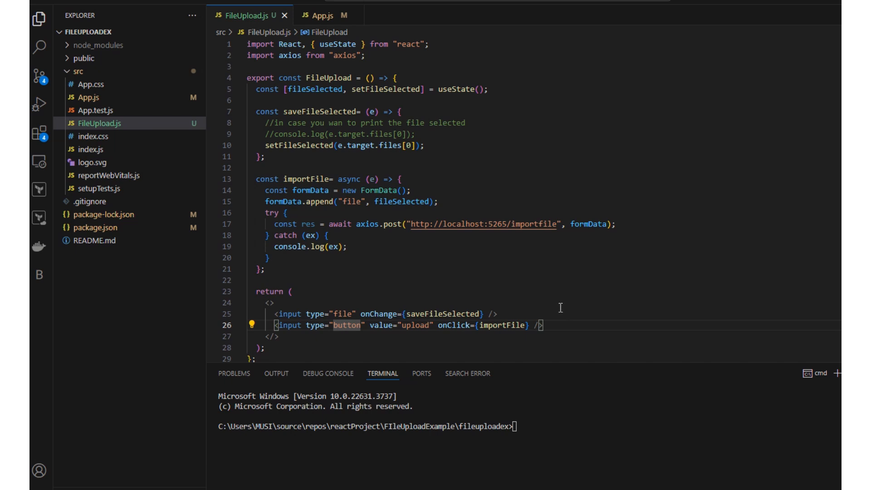
mouse_move(306, 179)
double_click(300, 179)
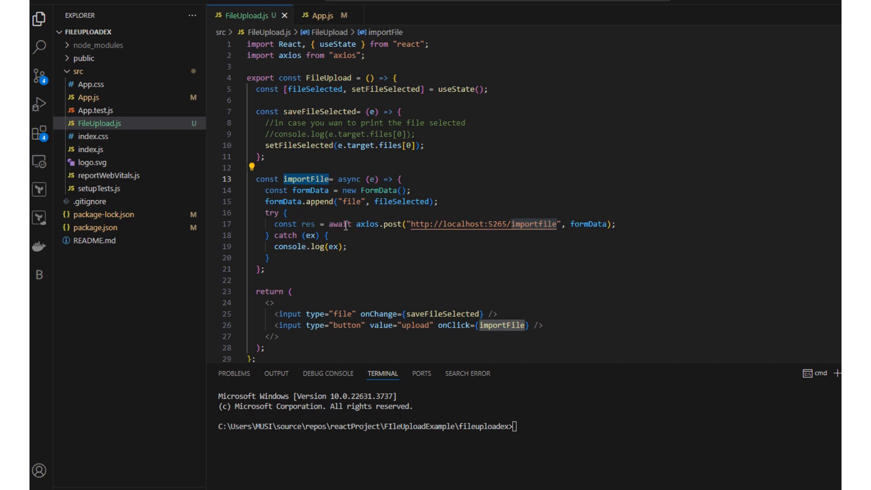
drag(356, 224, 560, 229)
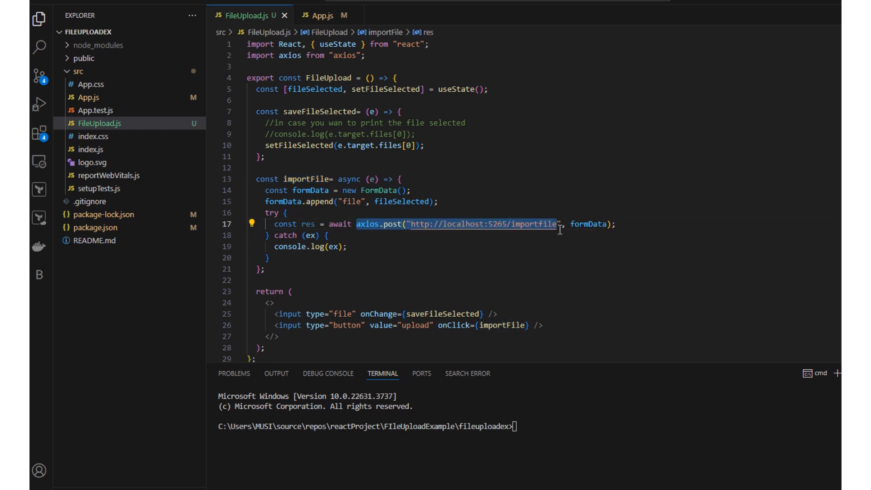
double_click(585, 224)
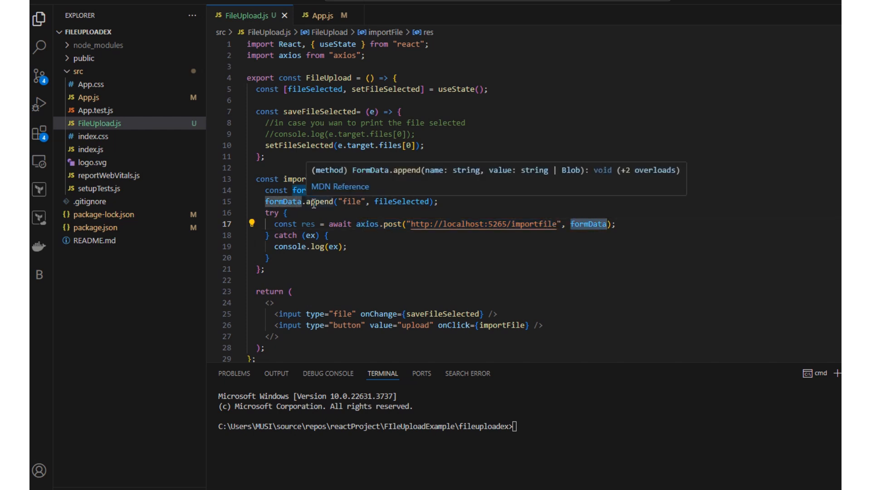
double_click(395, 201)
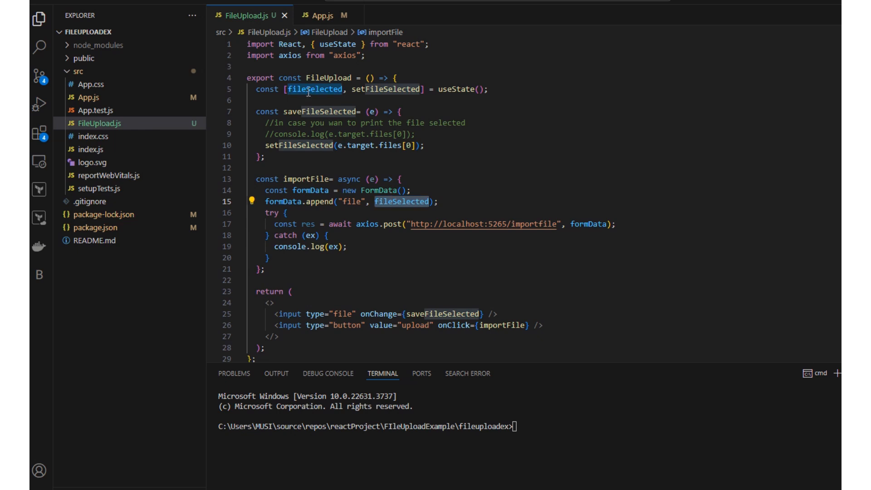
key(F12)
Bring up App.js, which renders the FileUpload component
click(89, 98)
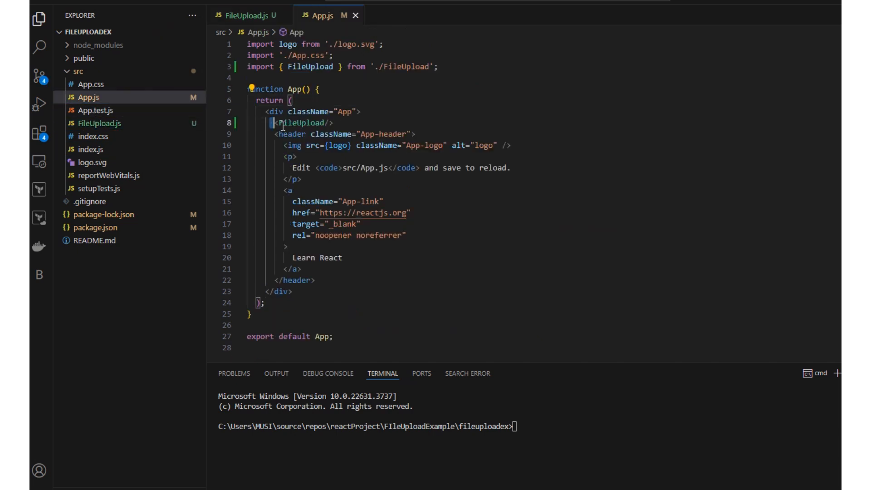
Check <FileUpload/> sits above the default header in App.js, then return to FileUpload.js
drag(274, 123, 334, 123)
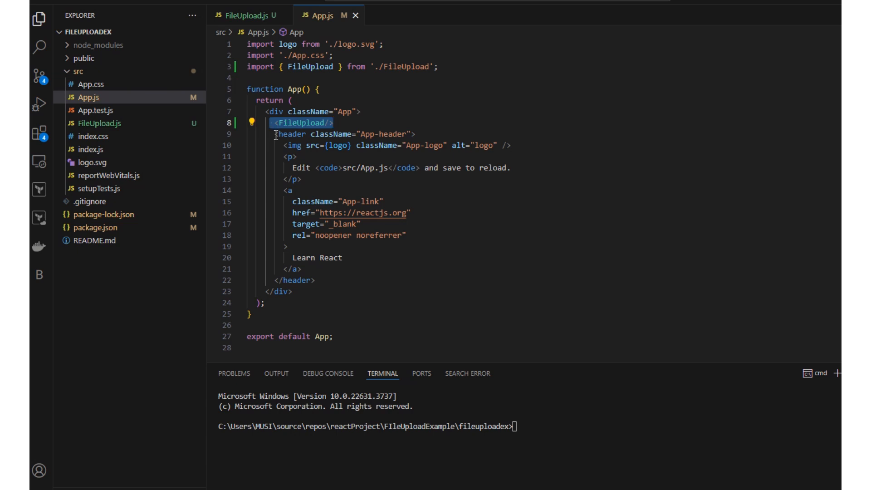
drag(275, 134, 342, 282)
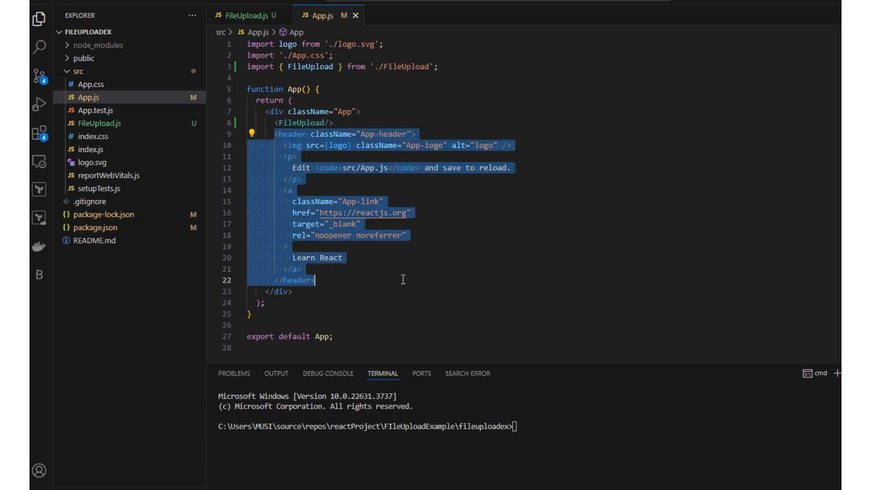
click(476, 253)
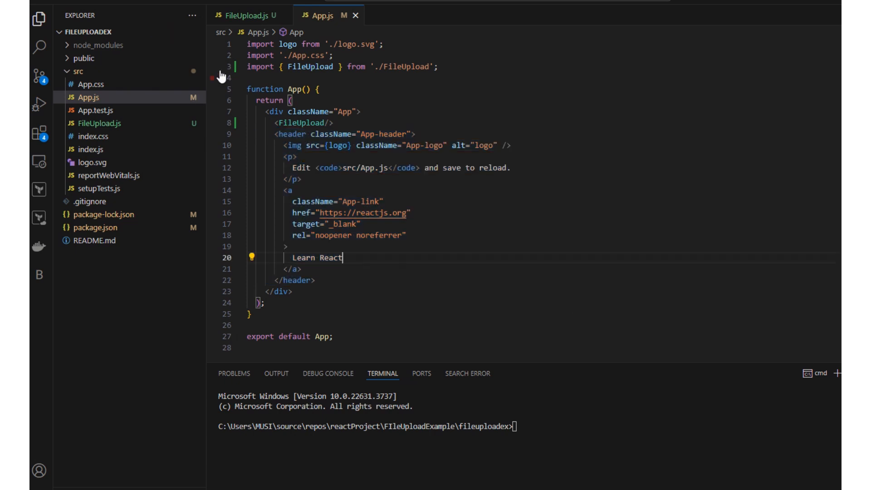
click(242, 15)
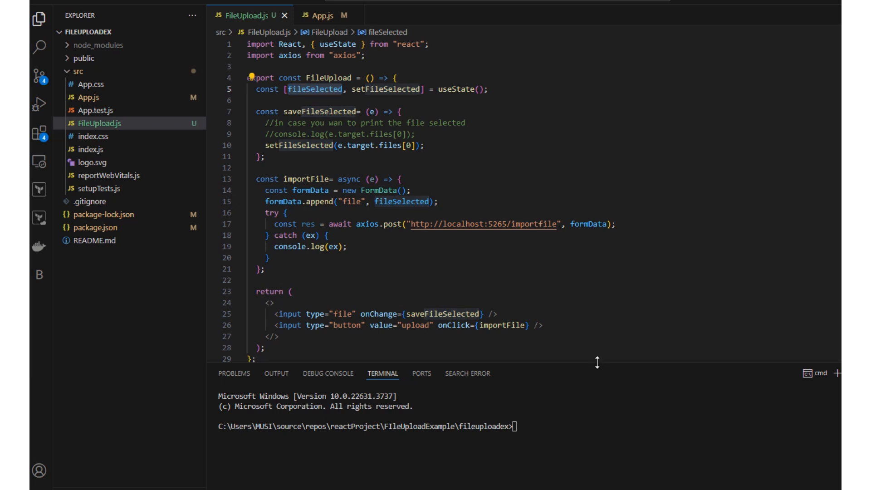
Run npm start in the terminal so the upload page loads at localhost:3000
drag(598, 364, 602, 376)
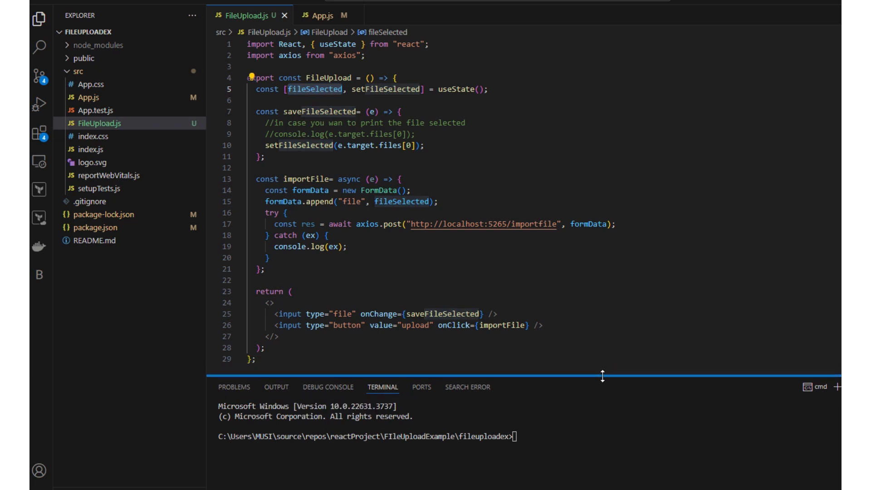
click(530, 432)
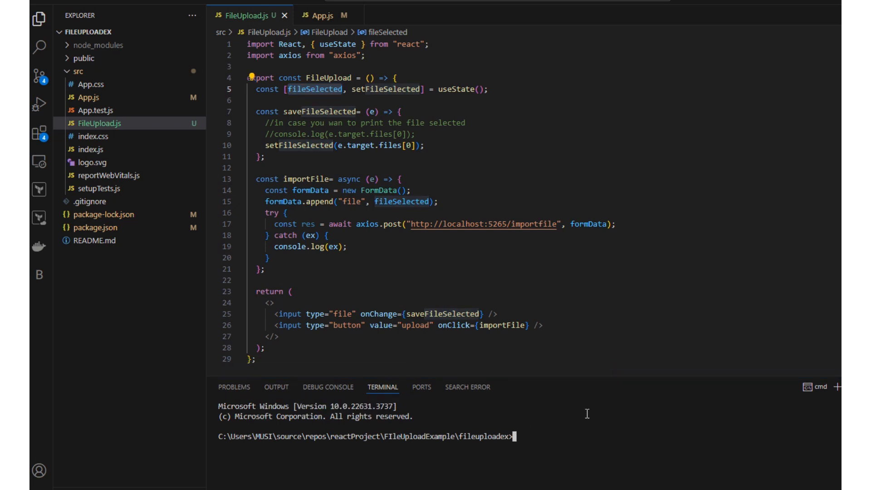
text(npm s)
text(tart)
key(Return)
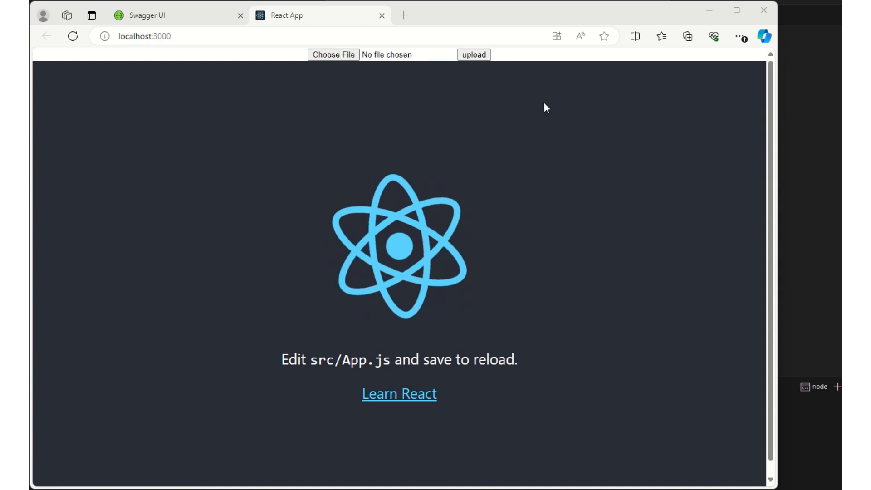
Choose the Invoice PDF on the React upload page
click(331, 57)
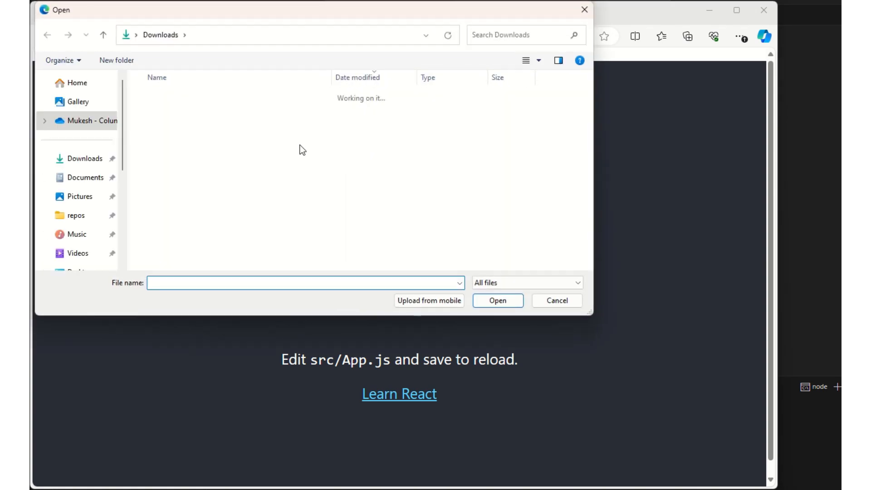
click(247, 181)
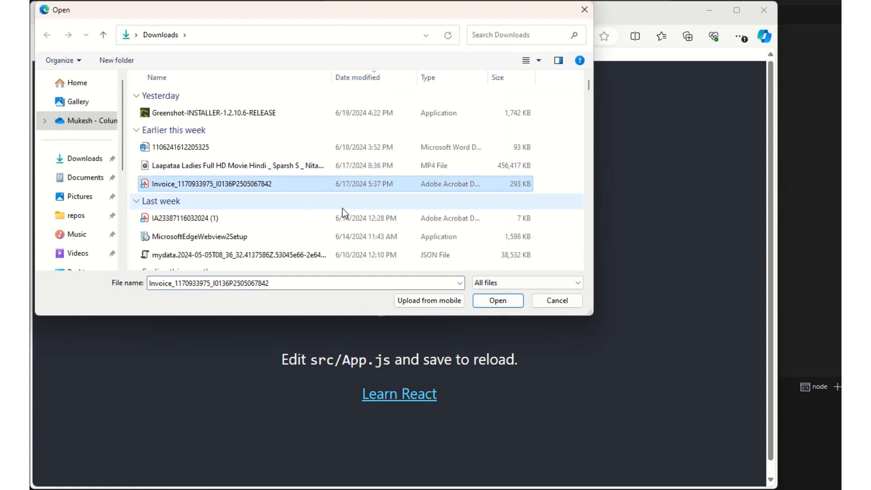
click(493, 300)
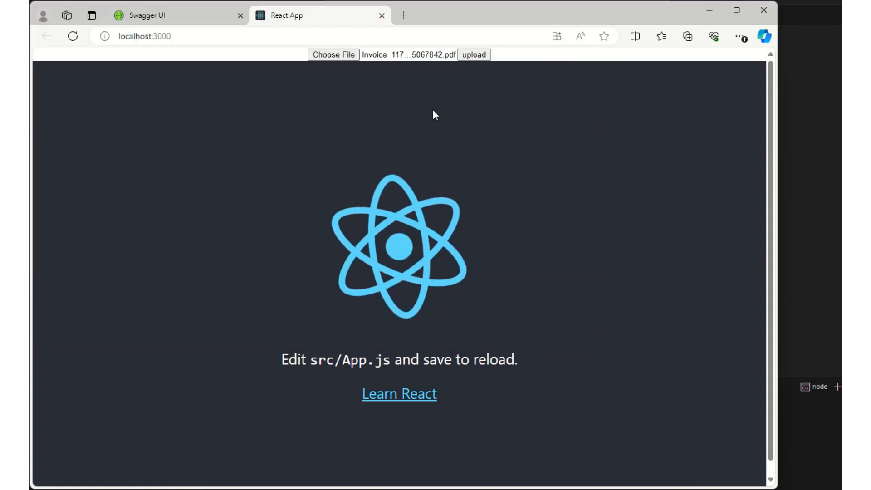
Upload the PDF through the Web API, resuming the paused request, and move to the Azure containers
click(476, 54)
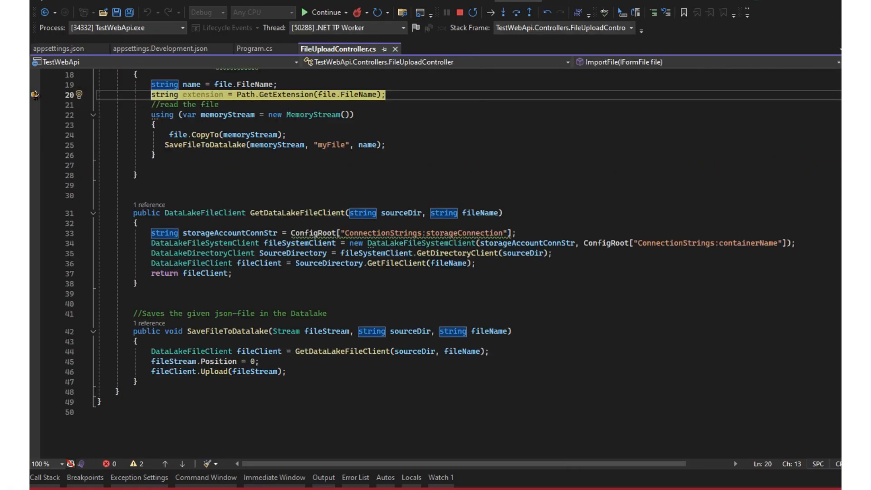
click(315, 14)
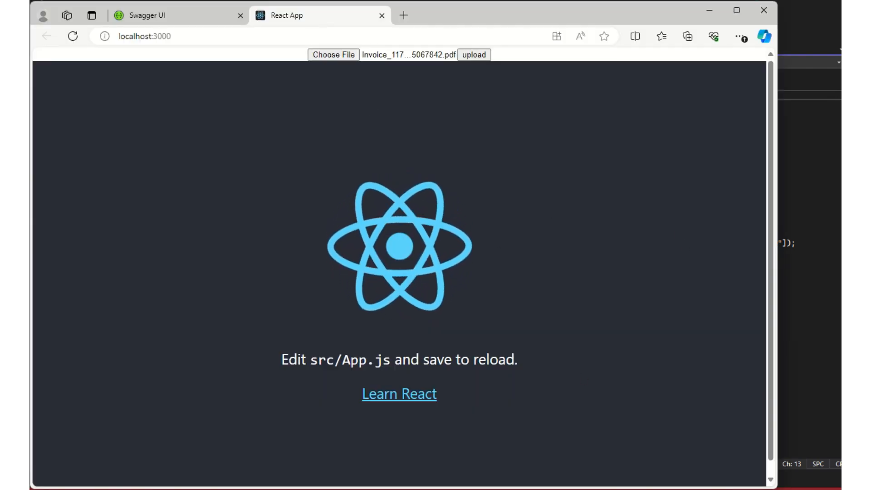
click(596, 473)
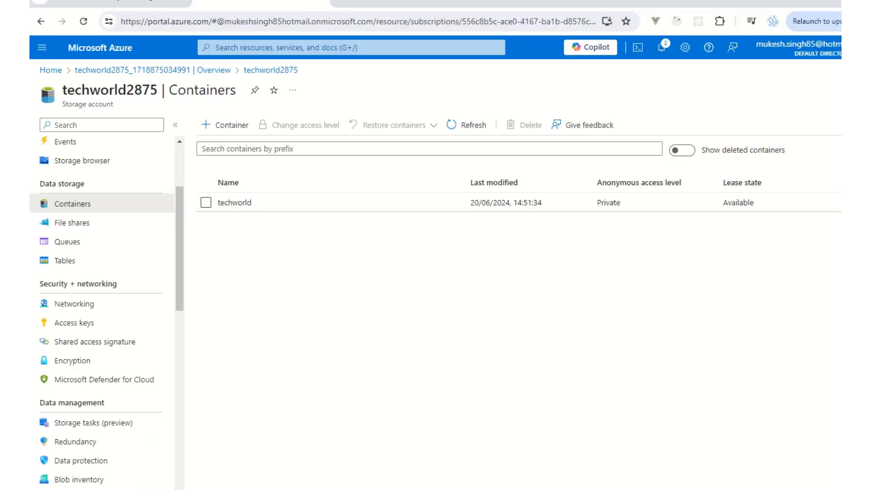
Open techworld's myFile folder to confirm the Invoice PDF (292.42 KiB, Hot) is stored
click(246, 202)
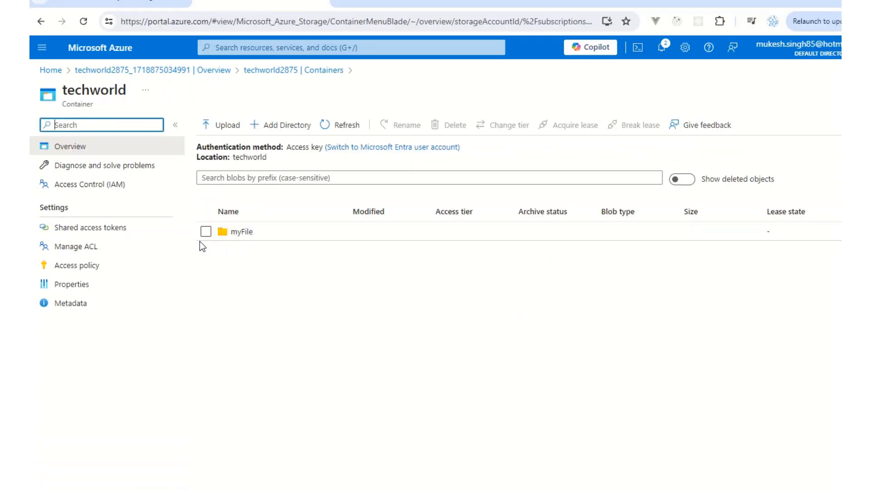
click(241, 232)
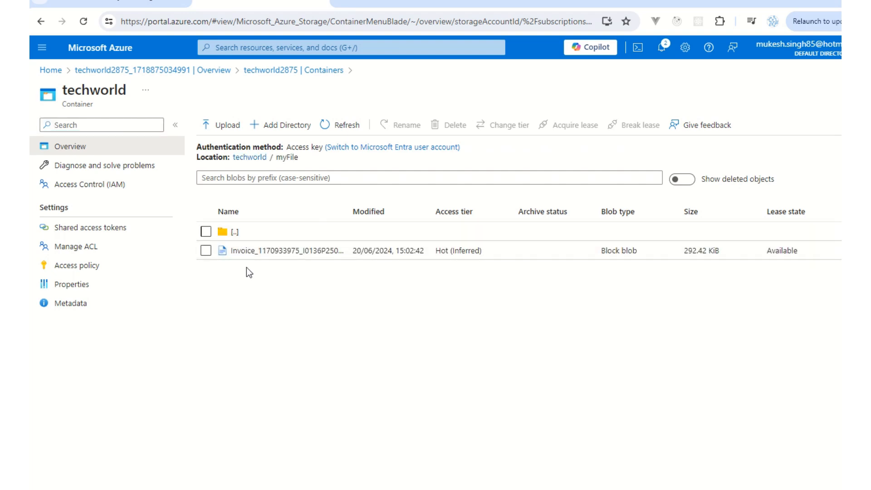